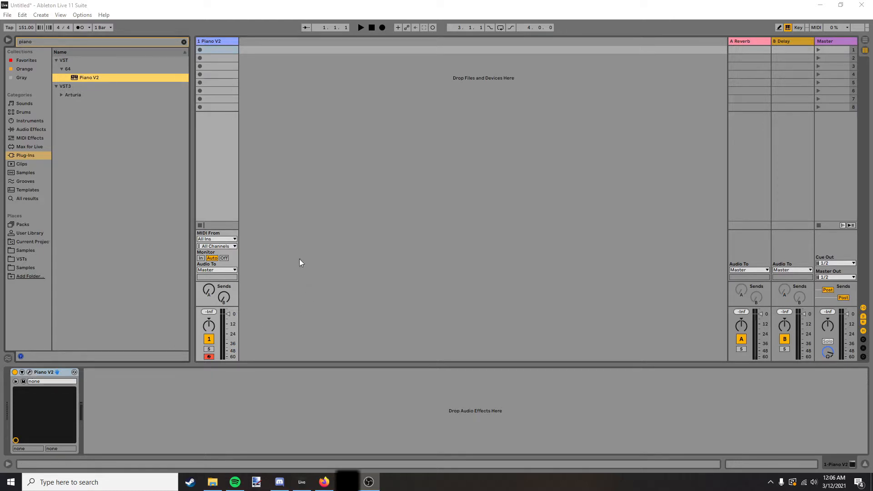
{"action": "left_click", "coordinate": [218, 42]}
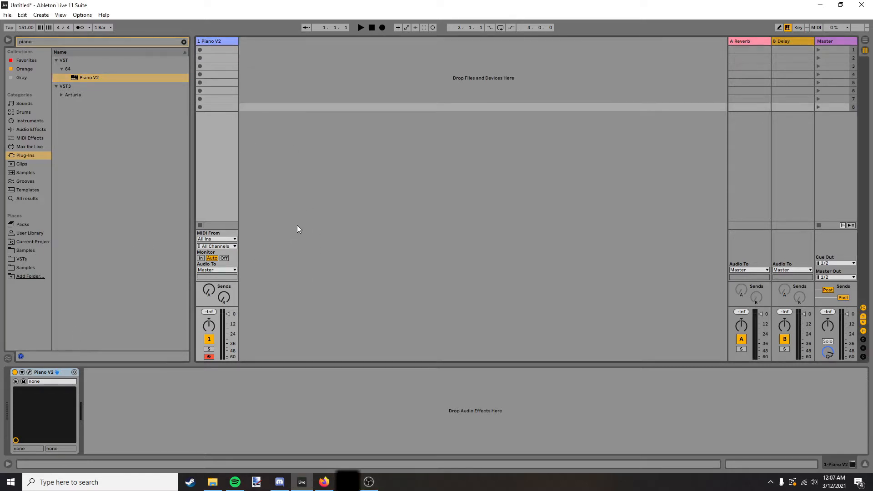
{"action": "left_click", "coordinate": [168, 164]}
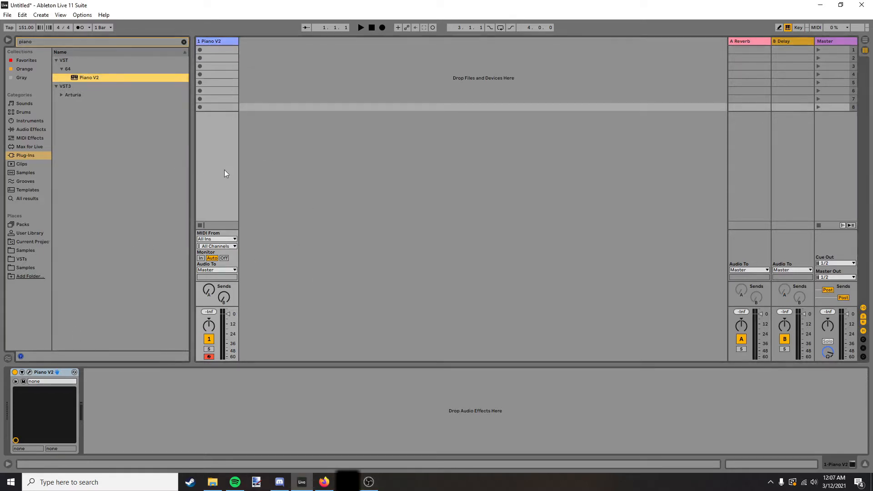
{"action": "left_click", "coordinate": [211, 42]}
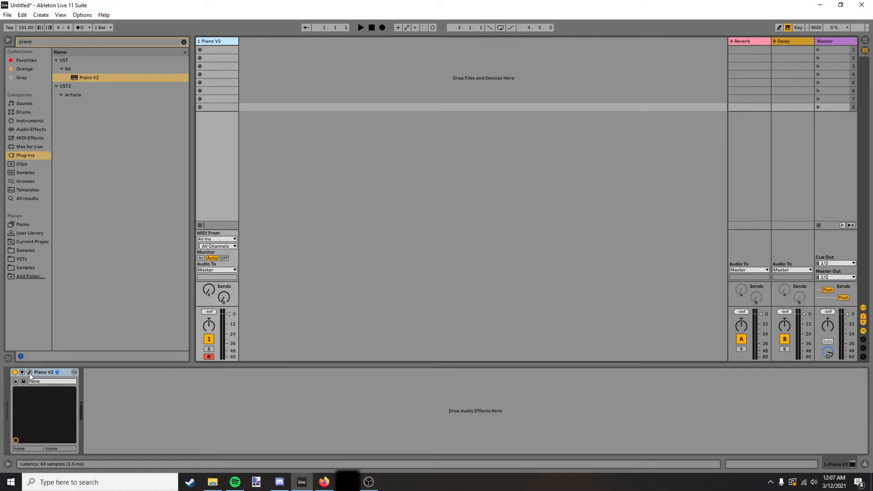
{"action": "left_click", "coordinate": [56, 86]}
{"action": "left_click", "coordinate": [60, 61]}
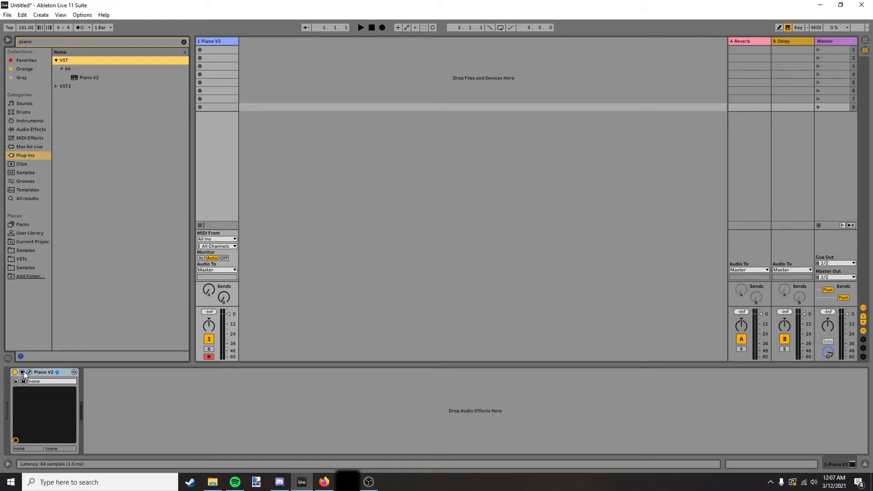
{"action": "left_click", "coordinate": [323, 482]}
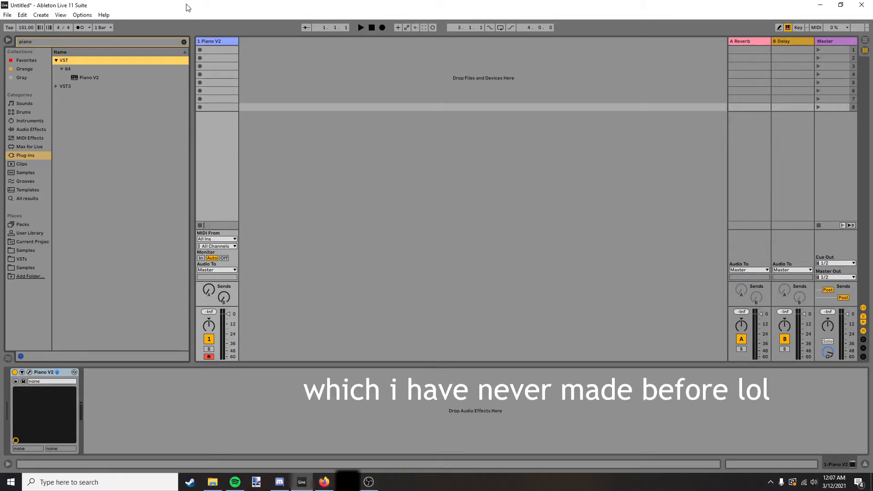
{"action": "mouse_move", "coordinate": [325, 485]}
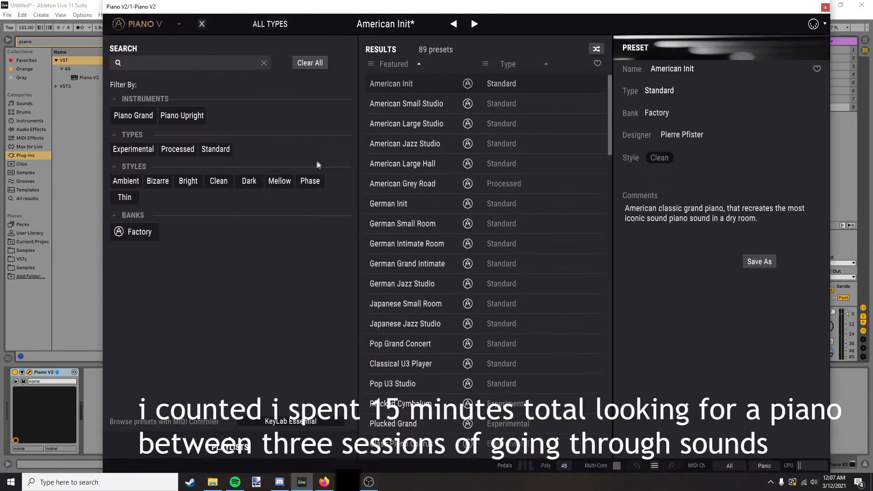
Filter the Piano V2 presets to upright pianos and audition Jazz Honky Bar and Jazz Honky Tonky.
{"action": "left_click", "coordinate": [180, 116]}
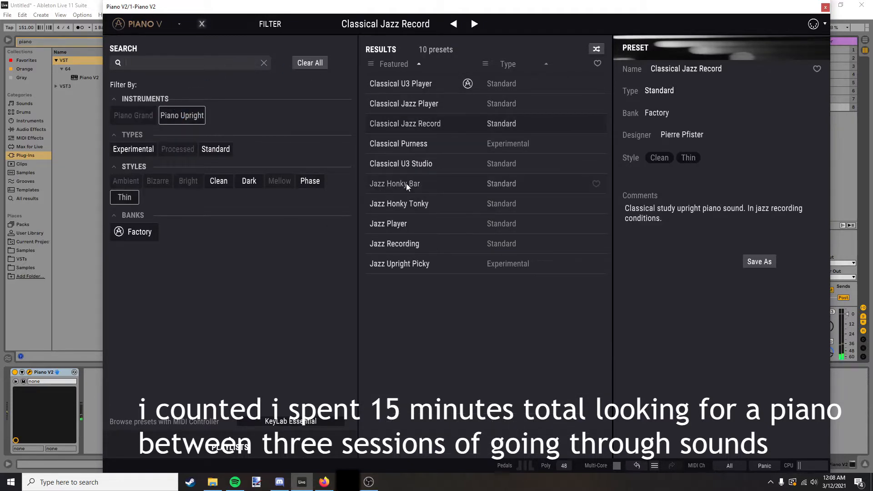
{"action": "left_click", "coordinate": [407, 184]}
{"action": "left_click", "coordinate": [390, 207]}
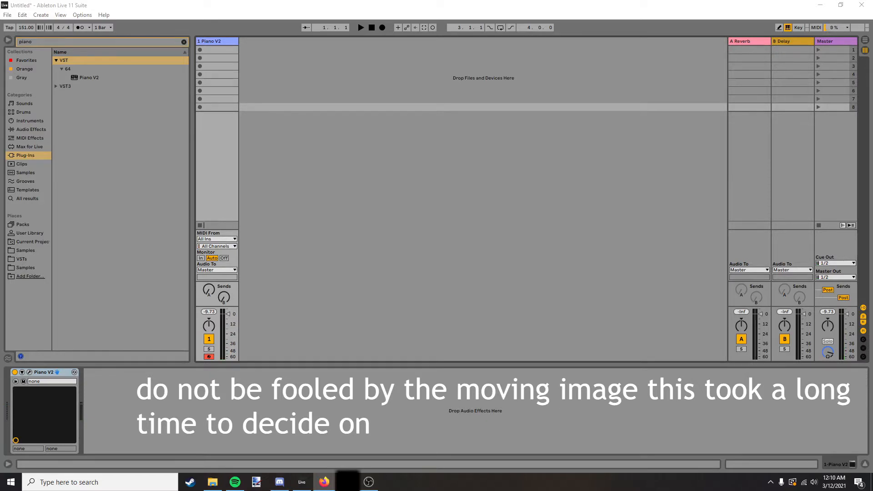
Capture the played piano part as a MIDI clip and place it at the start of the Piano V2 track in the arrangement.
{"action": "left_click", "coordinate": [425, 28]}
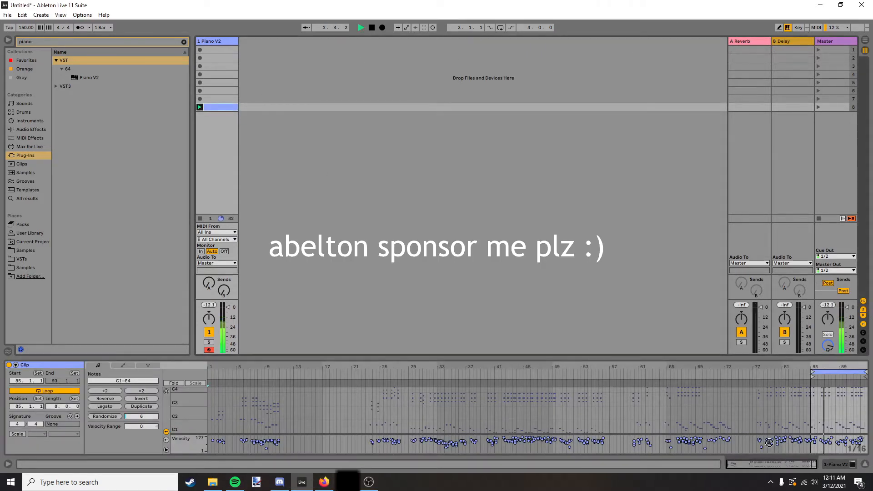
{"action": "left_click_drag", "start_coordinate": [214, 108], "coordinate": [660, 35]}
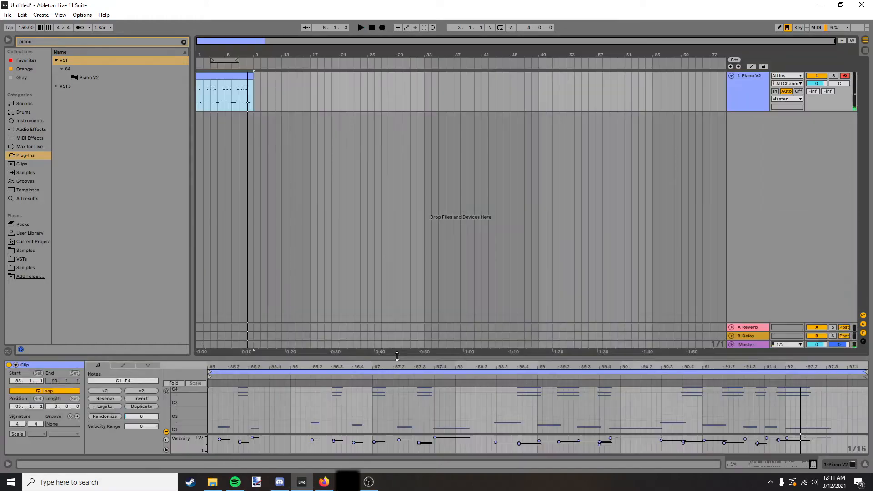
{"action": "left_click_drag", "start_coordinate": [218, 358], "coordinate": [218, 149]}
{"action": "left_click_drag", "start_coordinate": [182, 286], "coordinate": [219, 264]}
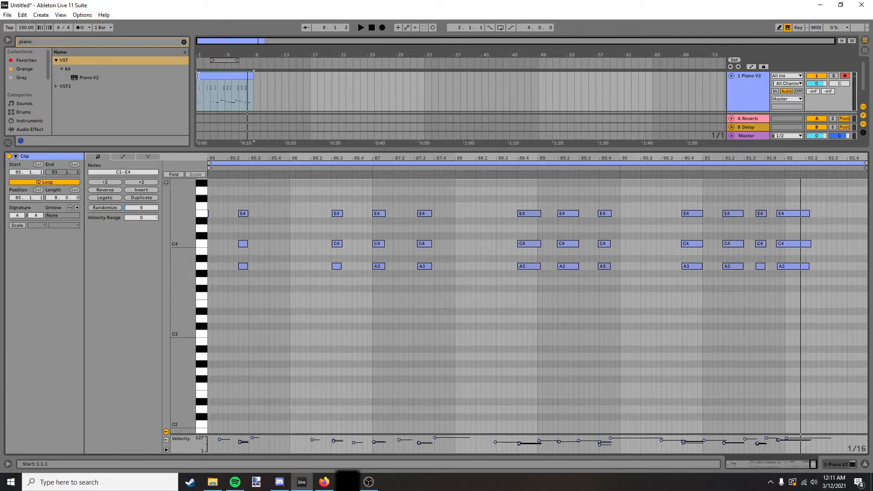
Trim the start of the piano clip to bar 3 of the arrangement.
{"action": "left_click_drag", "start_coordinate": [199, 76], "coordinate": [210, 76]}
{"action": "scroll", "coordinate": [355, 335], "scroll_direction": "down", "scroll_amount": 3}
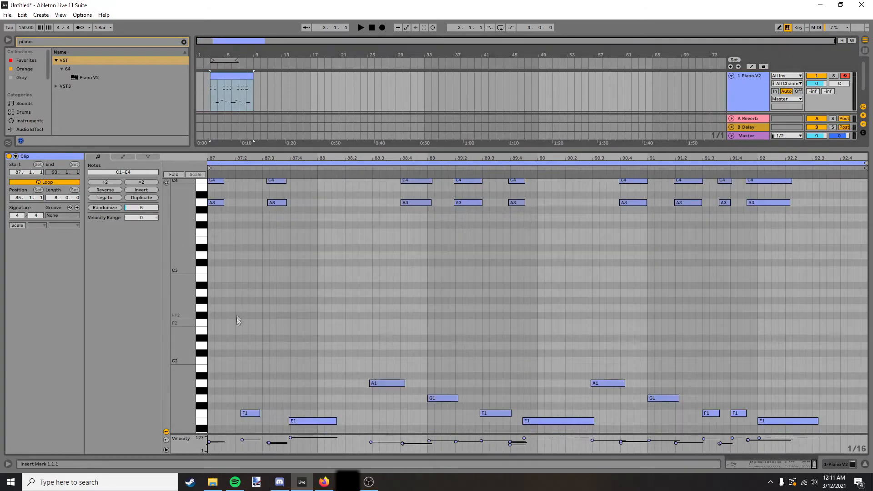
{"action": "mouse_move", "coordinate": [190, 269]}
{"action": "left_mouse_down"}
{"action": "mouse_move", "coordinate": [168, 267]}
{"action": "mouse_move", "coordinate": [184, 258]}
{"action": "left_mouse_up"}
Delete the notes before the first full phrase in the piano clip and select all remaining notes.
{"action": "left_click_drag", "start_coordinate": [370, 396], "coordinate": [838, 38]}
{"action": "scroll", "coordinate": [674, 284], "scroll_direction": "up", "scroll_amount": 3}
{"action": "left_click_drag", "start_coordinate": [847, 231], "coordinate": [435, 346]}
{"action": "scroll", "coordinate": [381, 352], "scroll_direction": "down", "scroll_amount": 2}
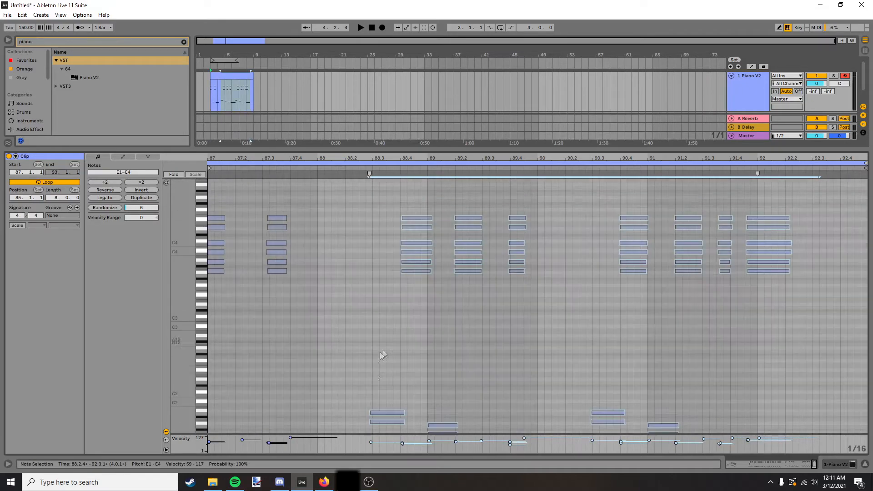
{"action": "scroll", "coordinate": [380, 353], "scroll_direction": "down", "scroll_amount": 3}
{"action": "left_click_drag", "start_coordinate": [324, 409], "coordinate": [200, 177]}
{"action": "scroll", "coordinate": [329, 329], "scroll_direction": "up", "scroll_amount": 3}
{"action": "key", "text": "Delete"}
{"action": "left_click_drag", "start_coordinate": [290, 305], "coordinate": [202, 217]}
{"action": "key", "text": "Delete"}
{"action": "scroll", "coordinate": [431, 302], "scroll_direction": "down", "scroll_amount": 3}
{"action": "left_click_drag", "start_coordinate": [359, 411], "coordinate": [864, 175]}
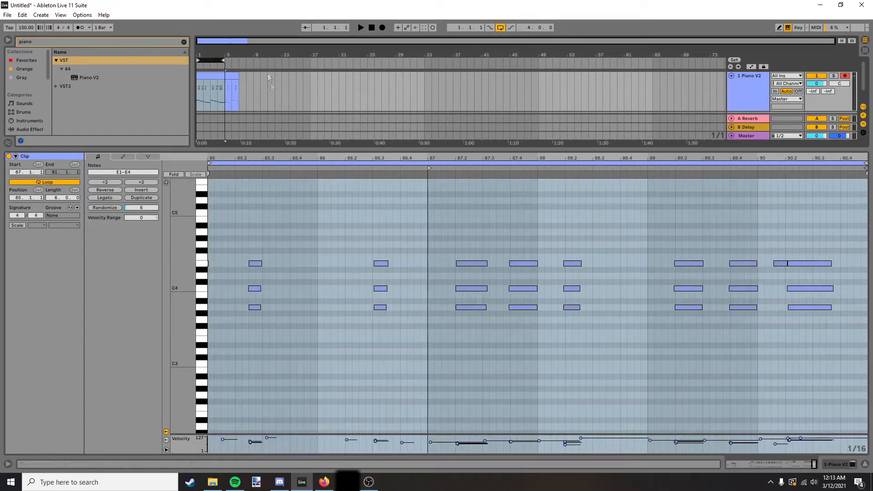
Shorten the piano clip so that it ends at bar 5 of the arrangement.
{"action": "left_click", "coordinate": [201, 89]}
{"action": "left_click_drag", "start_coordinate": [238, 79], "coordinate": [225, 78]}
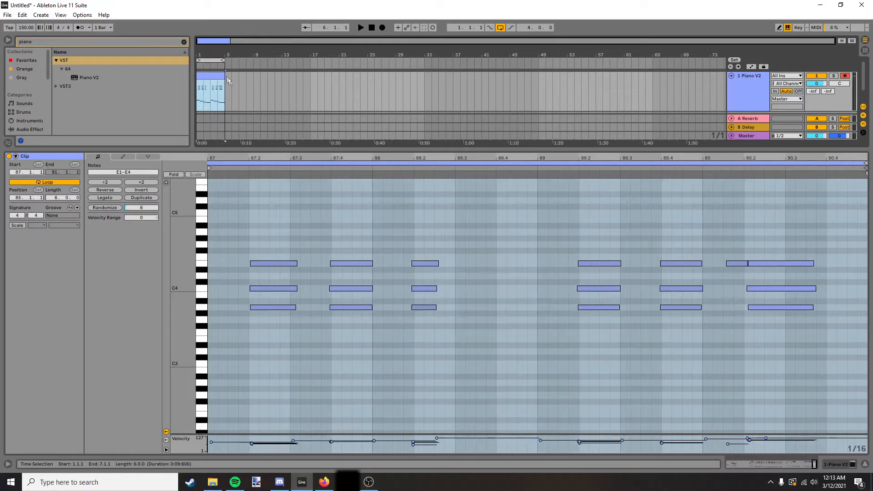
{"action": "scroll", "coordinate": [430, 241], "scroll_direction": "down", "scroll_amount": 5}
Transpose all notes of the piano clip up to the range A1–A4 and play the result.
{"action": "left_click_drag", "start_coordinate": [186, 246], "coordinate": [173, 314]}
{"action": "left_click_drag", "start_coordinate": [230, 409], "coordinate": [864, 5]}
{"action": "key", "text": "Up"}
{"action": "key", "text": "Up"}
{"action": "key", "text": "Up"}
{"action": "key", "text": "Up"}
{"action": "key", "text": "Up"}
{"action": "key", "text": "space"}
{"action": "scroll", "coordinate": [384, 290], "scroll_direction": "up", "scroll_amount": 2}
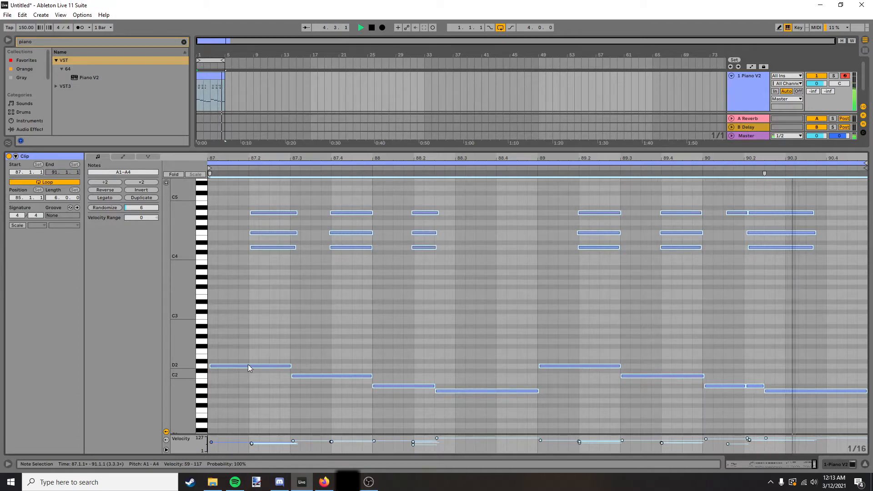
{"action": "left_click", "coordinate": [752, 386]}
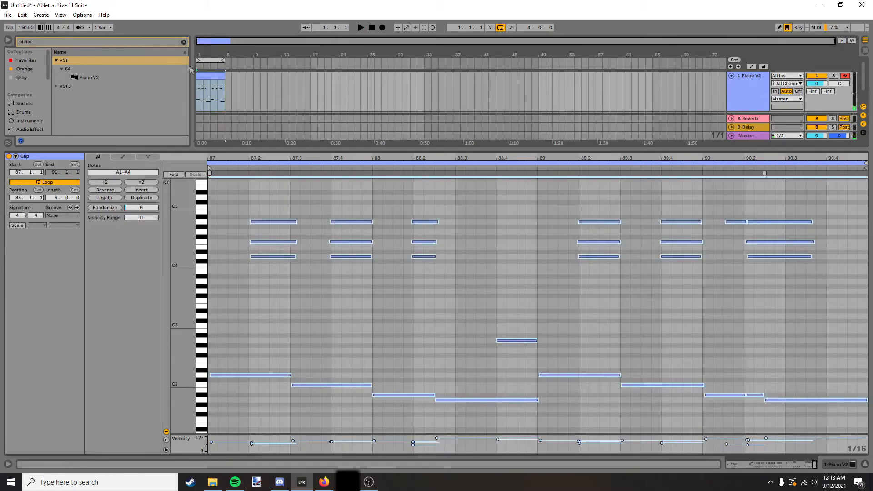
Extend the piano clip to bar 9, consolidate it into one clip and control playback to check it.
{"action": "left_click", "coordinate": [223, 76]}
{"action": "left_click_drag", "start_coordinate": [223, 76], "coordinate": [253, 76]}
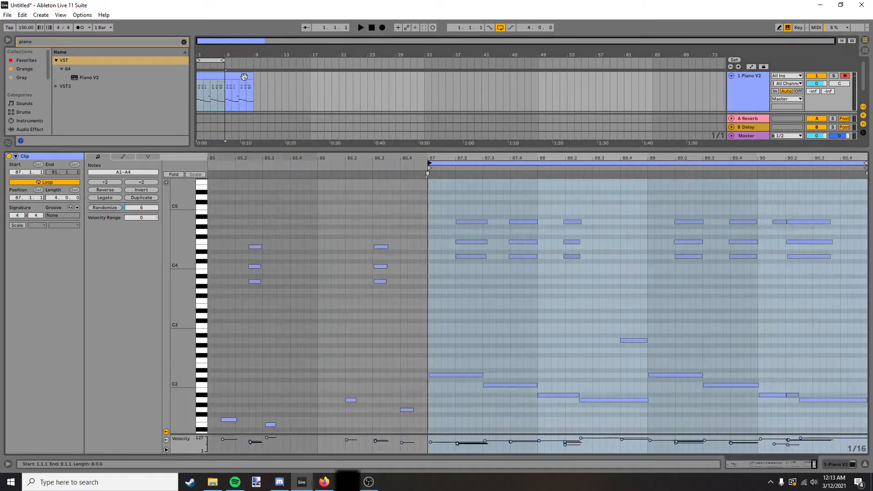
{"action": "right_click", "coordinate": [244, 77]}
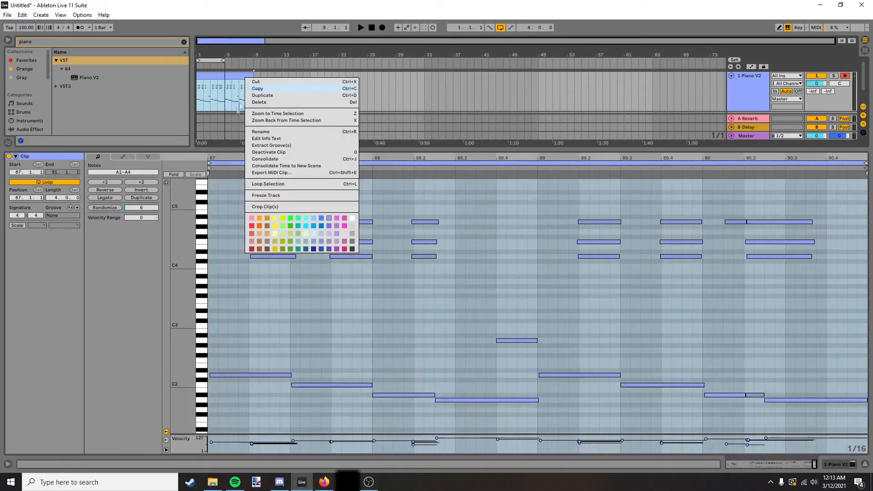
{"action": "left_click", "coordinate": [256, 160]}
{"action": "key", "text": "space"}
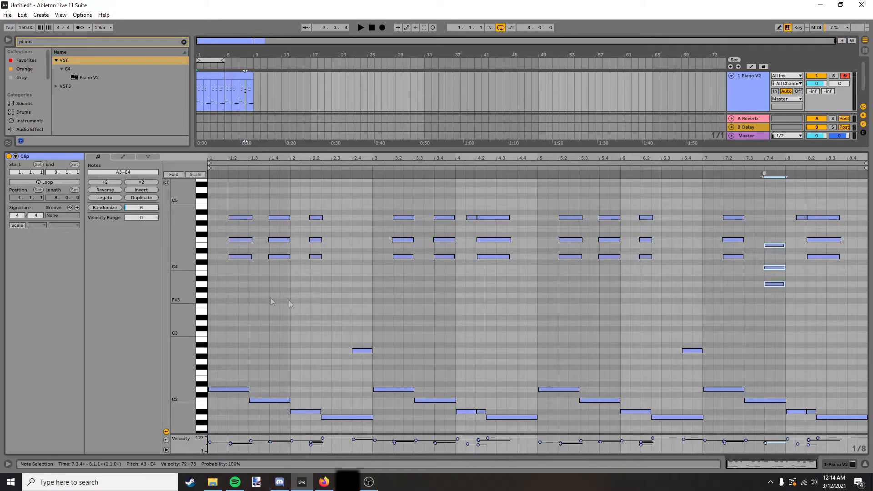
Turn on scale highlighting for the piano clip and set the scale to D Minor.
{"action": "left_click", "coordinate": [20, 226]}
{"action": "left_click", "coordinate": [40, 225]}
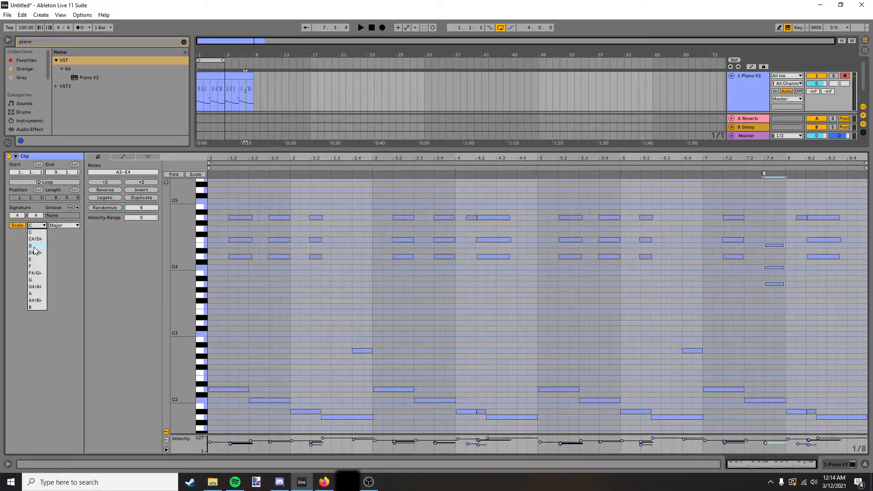
{"action": "left_click", "coordinate": [36, 248]}
{"action": "left_click", "coordinate": [64, 225]}
{"action": "left_click", "coordinate": [56, 239]}
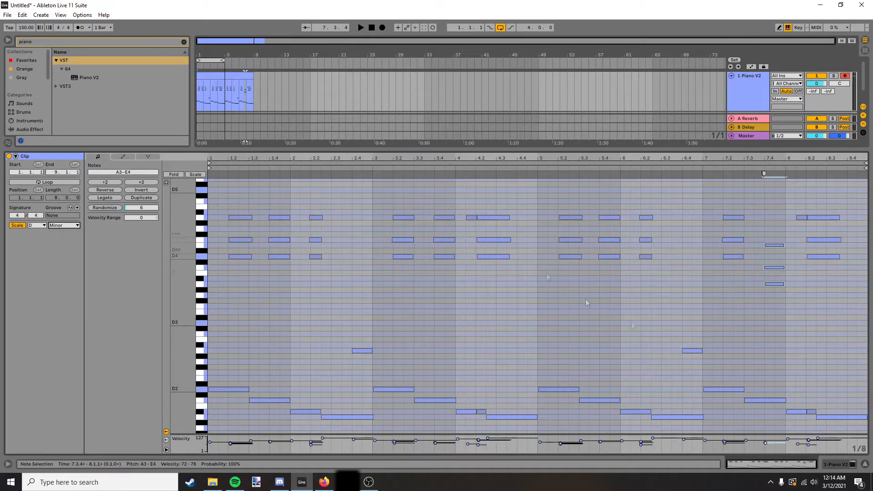
Paste copies of the new bar 7 chord into bar 8 and raise the last copy's upper notes to D4 and F4.
{"action": "left_click", "coordinate": [749, 286]}
{"action": "key", "text": "space"}
{"action": "left_click", "coordinate": [755, 401]}
{"action": "left_click_drag", "start_coordinate": [850, 292], "coordinate": [857, 256]}
{"action": "left_click", "coordinate": [848, 248]}
{"action": "key", "text": "ctrl+v"}
{"action": "left_click_drag", "start_coordinate": [855, 246], "coordinate": [854, 239]}
Loop the full eight-bar piano clip and set the tempo to 157 BPM.
{"action": "left_click", "coordinate": [228, 74]}
{"action": "key", "text": "ctrl+l"}
{"action": "left_click", "coordinate": [26, 27]}
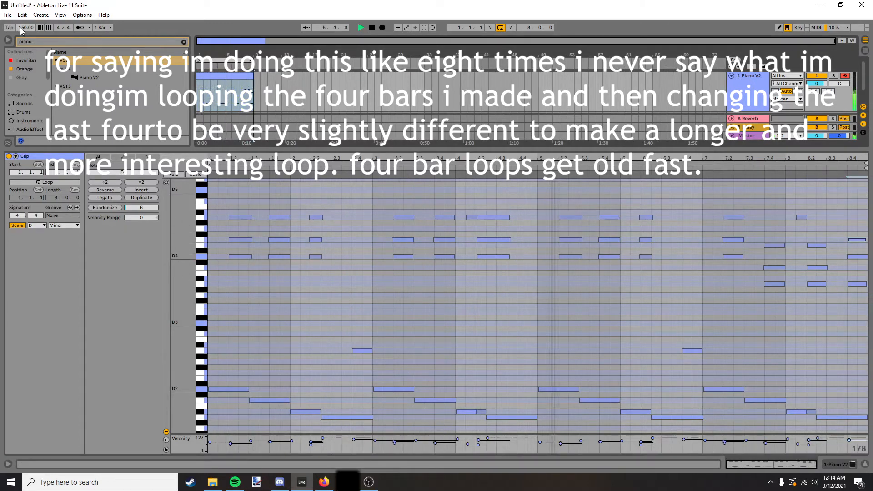
{"action": "type", "text": "157"}
{"action": "key", "text": "Return"}
Lower the short high note in bar 8 to G4 and the bar's first bass note to A1.
{"action": "left_click_drag", "start_coordinate": [802, 218], "coordinate": [800, 229]}
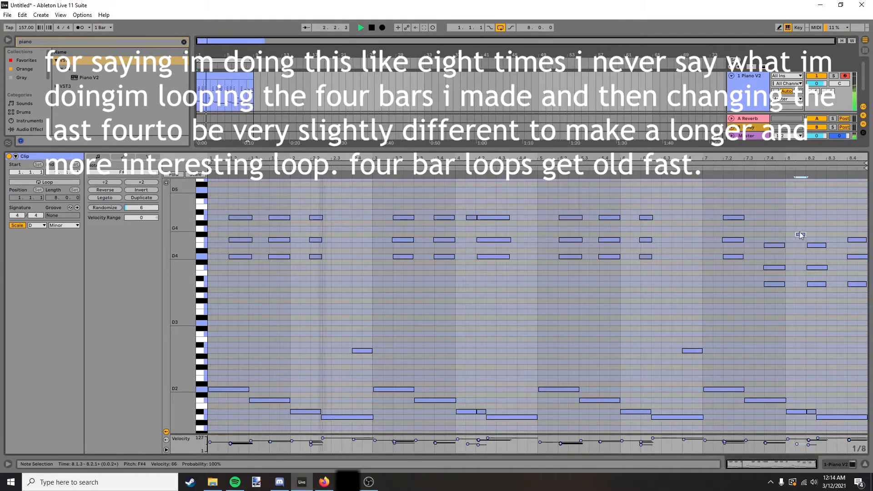
{"action": "left_click", "coordinate": [774, 284]}
{"action": "key", "text": "space"}
{"action": "left_click_drag", "start_coordinate": [796, 412], "coordinate": [795, 417]}
{"action": "left_click", "coordinate": [780, 400]}
{"action": "key", "text": "space"}
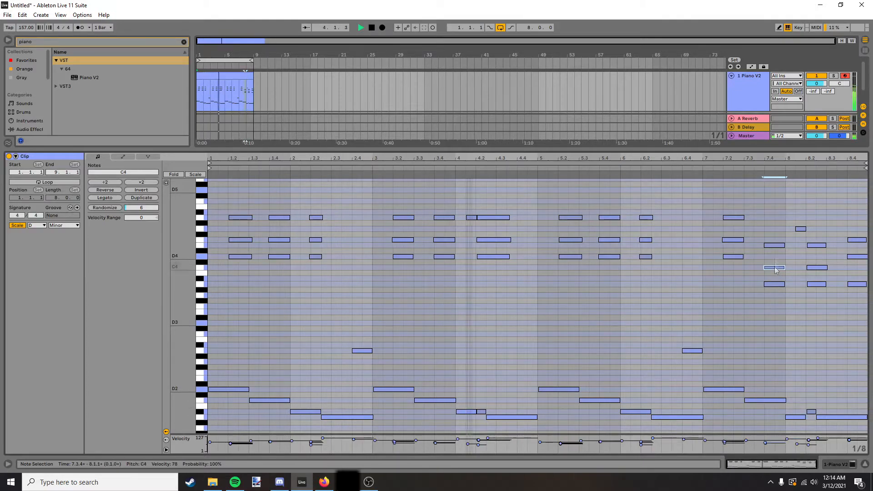
Lengthen the short D4–A4 chord in bar 6 by moving the ends of all its notes outward.
{"action": "left_click_drag", "start_coordinate": [636, 279], "coordinate": [663, 207]}
{"action": "left_click_drag", "start_coordinate": [652, 218], "coordinate": [670, 217]}
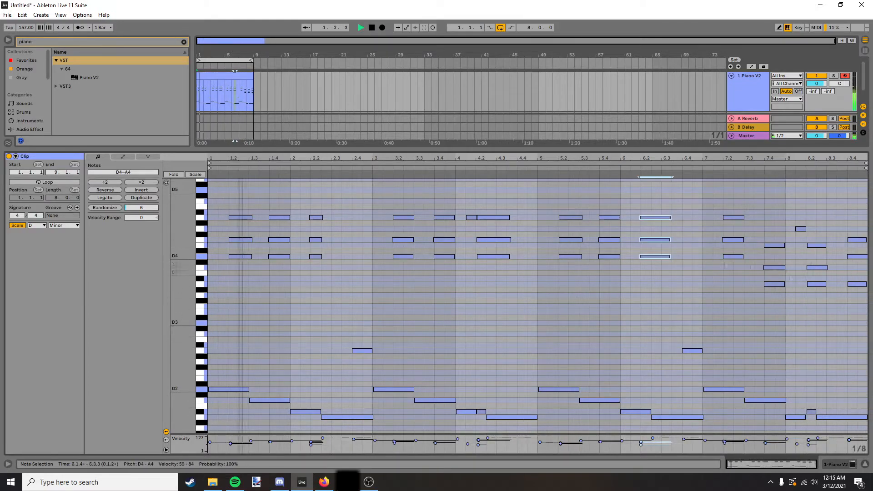
{"action": "scroll", "coordinate": [503, 359], "scroll_direction": "down", "scroll_amount": 1}
{"action": "key", "text": "space"}
{"action": "scroll", "coordinate": [492, 386], "scroll_direction": "up", "scroll_amount": 1}
Delete the short second bass note in bar 4 and extend the following long bass note back into its place.
{"action": "double_click", "coordinate": [480, 413]}
{"action": "left_click_drag", "start_coordinate": [486, 417], "coordinate": [477, 417]}
{"action": "key", "text": "space"}
Replace the short A4 note with the full chord at the start of bar 4, matching the first bass note's length to the chord.
{"action": "double_click", "coordinate": [471, 218]}
{"action": "left_click_drag", "start_coordinate": [485, 278], "coordinate": [485, 215]}
{"action": "key", "text": "Left"}
{"action": "key", "text": "Left"}
{"action": "key", "text": "shift+Left"}
{"action": "key", "text": "space"}
{"action": "left_click_drag", "start_coordinate": [479, 257], "coordinate": [485, 257]}
{"action": "left_click_drag", "start_coordinate": [477, 417], "coordinate": [485, 413]}
{"action": "key", "text": "space"}
Duplicate the chord at the start of bar 4 and transpose the copy's notes to C4, E4 and G4.
{"action": "left_click_drag", "start_coordinate": [469, 207], "coordinate": [497, 289]}
{"action": "key", "text": "ctrl+d"}
{"action": "key", "text": "Down"}
{"action": "key", "text": "Down"}
{"action": "left_click", "coordinate": [500, 252]}
{"action": "key", "text": "Up"}
{"action": "key", "text": "space"}
{"action": "key", "text": "space"}
Raise the second bar 4 chord's top note to A4 and lengthen the chord to the end of the bar.
{"action": "left_click", "coordinate": [459, 306]}
{"action": "left_click_drag", "start_coordinate": [498, 228], "coordinate": [500, 217]}
{"action": "left_click", "coordinate": [506, 245]}
{"action": "left_click_drag", "start_coordinate": [488, 278], "coordinate": [511, 214]}
{"action": "left_click_drag", "start_coordinate": [515, 245], "coordinate": [537, 246]}
{"action": "key", "text": "space"}
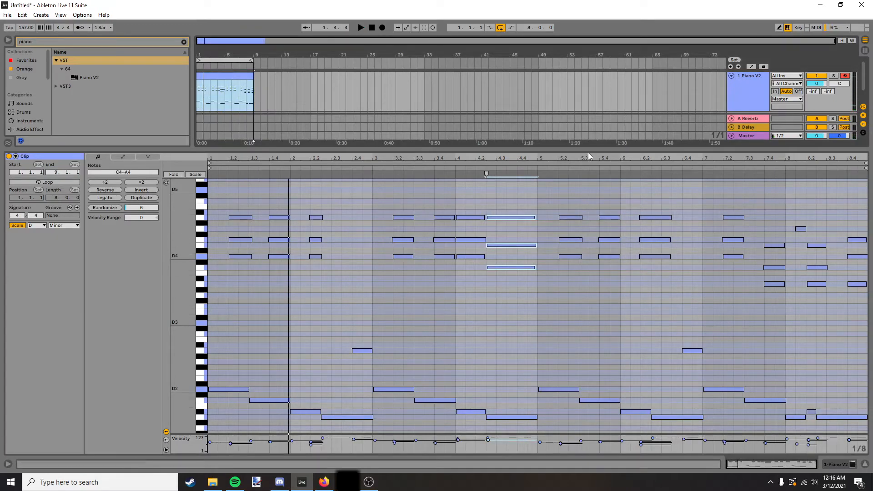
Enlarge the arrangement area, clear the old browser search and search the plug-ins for "trash".
{"action": "left_click_drag", "start_coordinate": [578, 182], "coordinate": [561, 227]}
{"action": "left_click", "coordinate": [23, 130]}
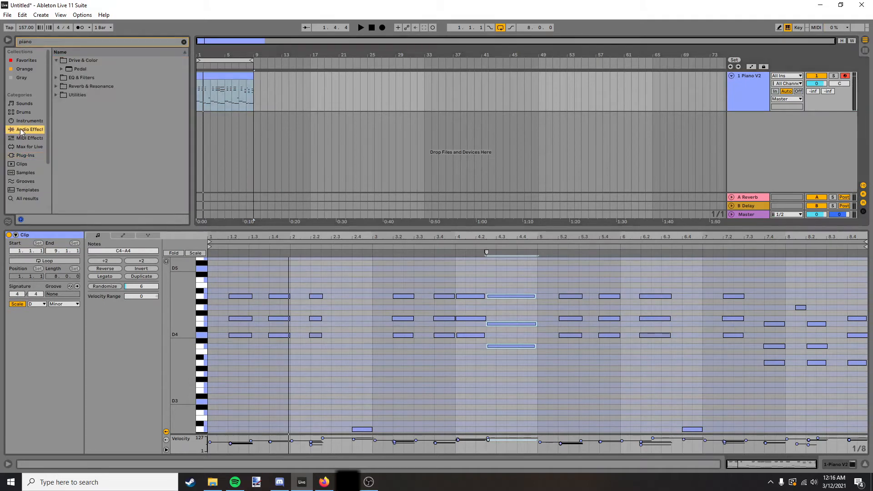
{"action": "left_click", "coordinate": [183, 42]}
{"action": "scroll", "coordinate": [21, 114], "scroll_direction": "down", "scroll_amount": 3}
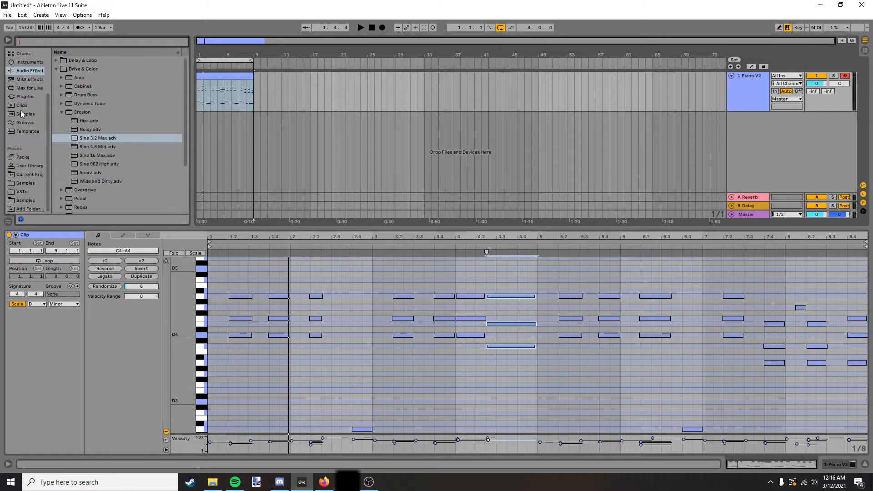
{"action": "left_click", "coordinate": [19, 194]}
{"action": "scroll", "coordinate": [38, 139], "scroll_direction": "up", "scroll_amount": 3}
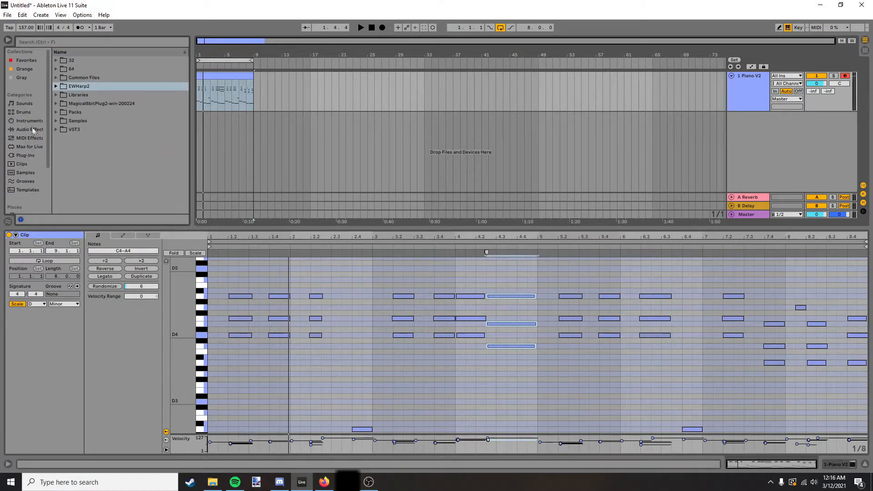
{"action": "left_click", "coordinate": [23, 121]}
{"action": "left_click", "coordinate": [20, 156]}
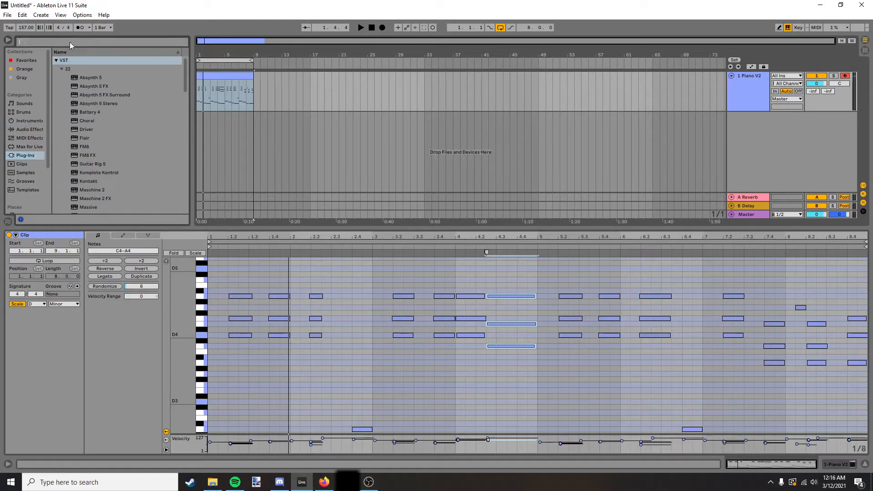
{"action": "type", "text": "trash"}
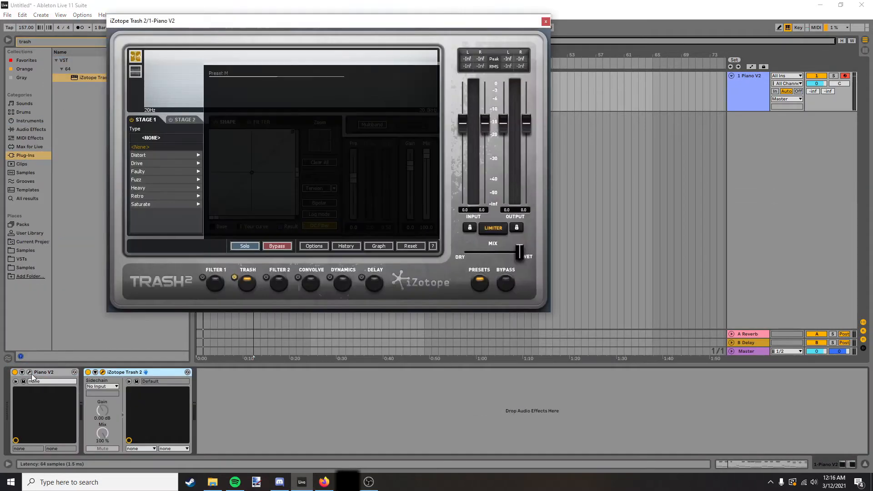
Open the Piano V2 plug-in window and pick a preset from the full preset list.
{"action": "left_click", "coordinate": [30, 372]}
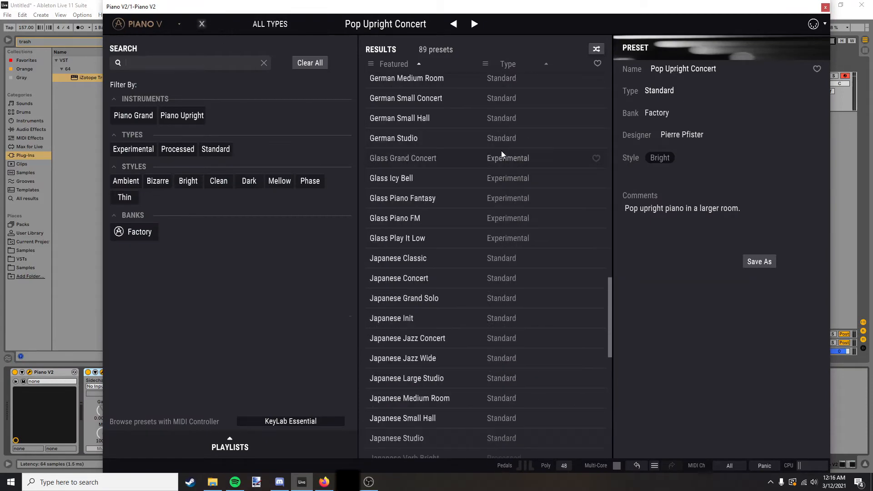
{"action": "scroll", "coordinate": [500, 155], "scroll_direction": "down", "scroll_amount": 6}
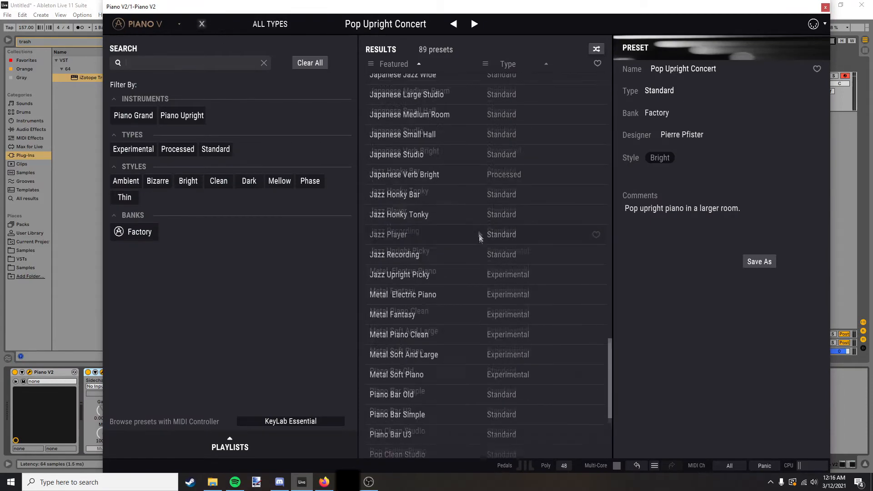
{"action": "left_click", "coordinate": [484, 211]}
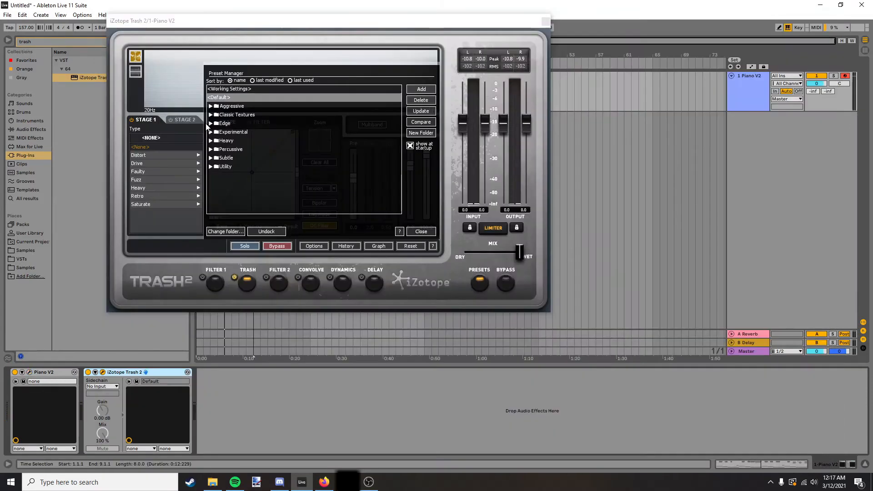
Audition presets in Trash 2's Classic Textures folder during playback and load Vintage Soundtrack.
{"action": "left_click", "coordinate": [210, 117]}
{"action": "scroll", "coordinate": [233, 176], "scroll_direction": "down", "scroll_amount": 5}
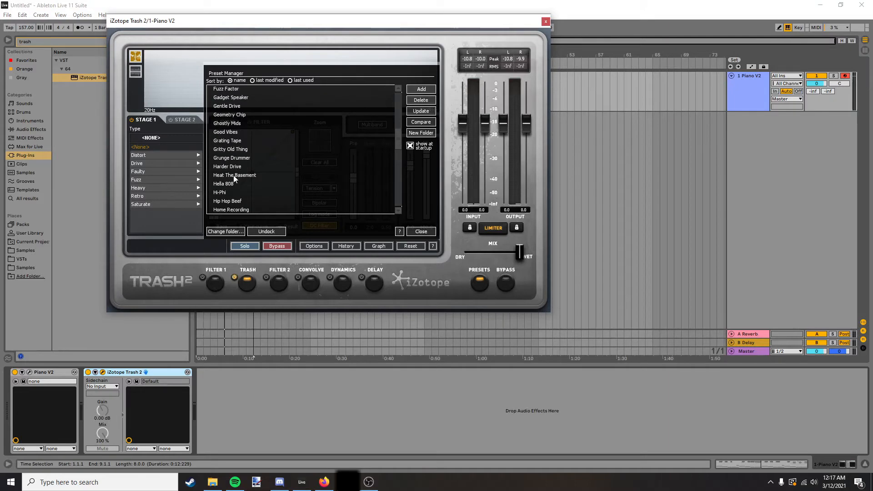
{"action": "scroll", "coordinate": [253, 164], "scroll_direction": "down", "scroll_amount": 4}
{"action": "left_click", "coordinate": [232, 150]}
{"action": "key", "text": "space"}
{"action": "scroll", "coordinate": [231, 158], "scroll_direction": "down", "scroll_amount": 12}
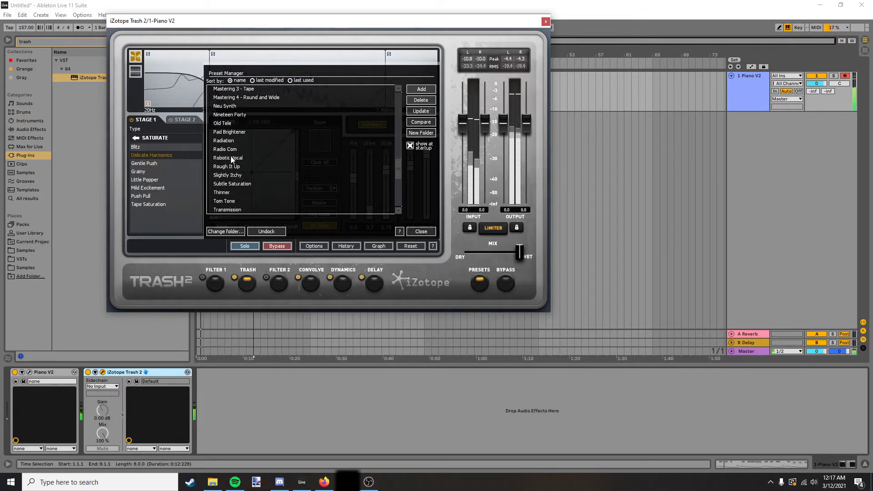
{"action": "scroll", "coordinate": [230, 181], "scroll_direction": "down", "scroll_amount": 3}
{"action": "left_click", "coordinate": [237, 193]}
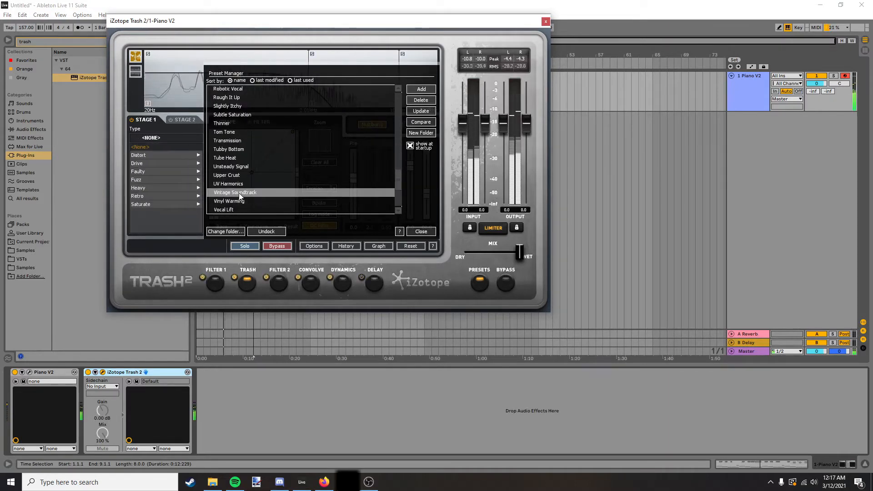
{"action": "scroll", "coordinate": [240, 198], "scroll_direction": "down", "scroll_amount": 2}
{"action": "scroll", "coordinate": [239, 196], "scroll_direction": "down", "scroll_amount": 1}
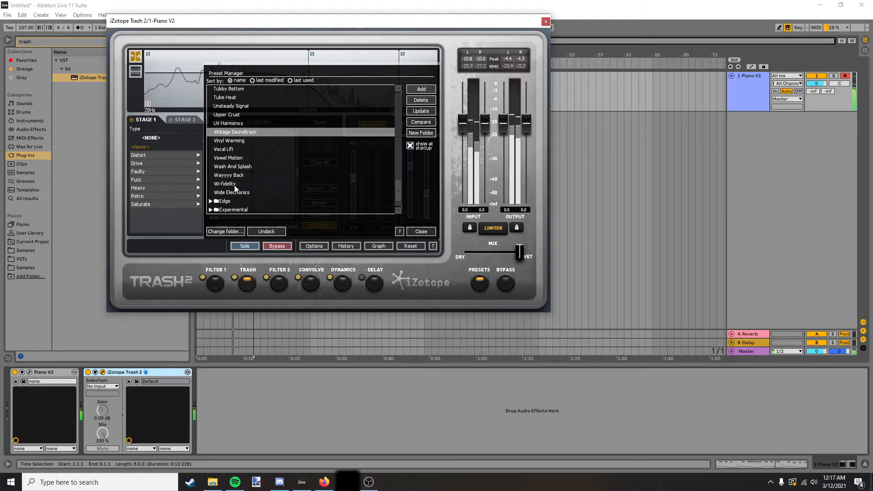
{"action": "scroll", "coordinate": [236, 196], "scroll_direction": "up", "scroll_amount": 3}
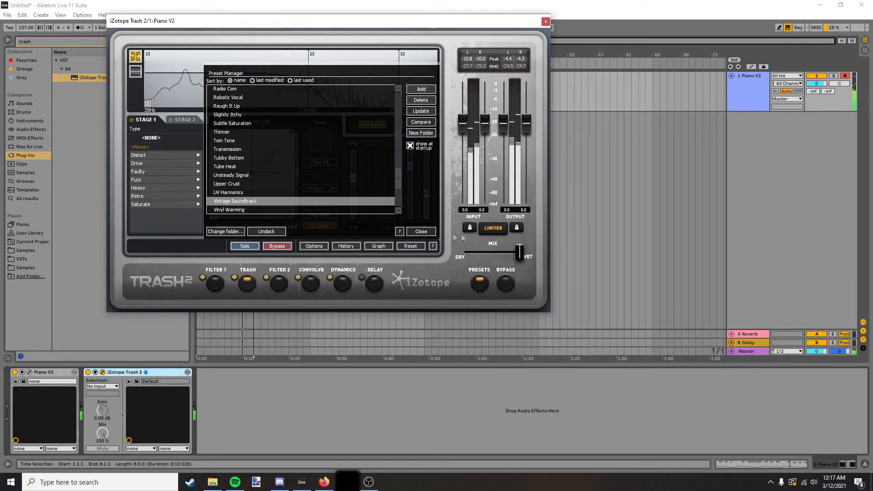
Close the preset manager, move Trash 2's mix slightly toward dry and close the plug-in window.
{"action": "left_click", "coordinate": [435, 231]}
{"action": "left_click_drag", "start_coordinate": [519, 251], "coordinate": [514, 251]}
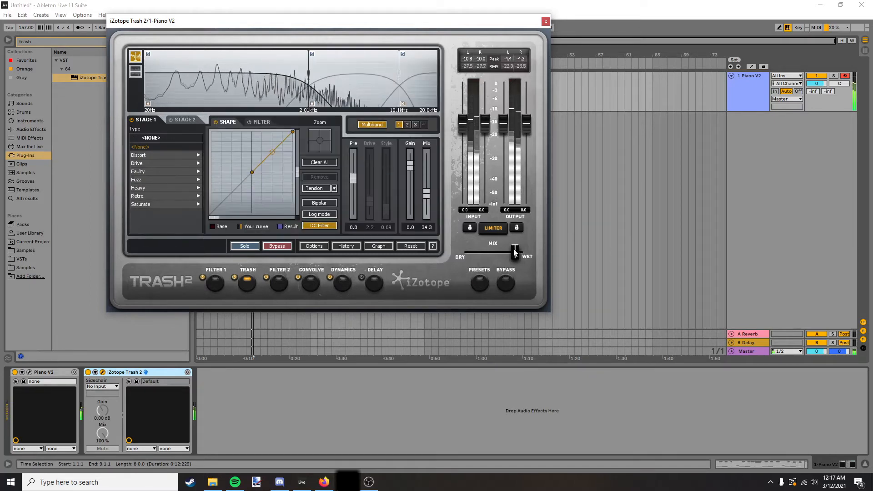
{"action": "left_click", "coordinate": [545, 22]}
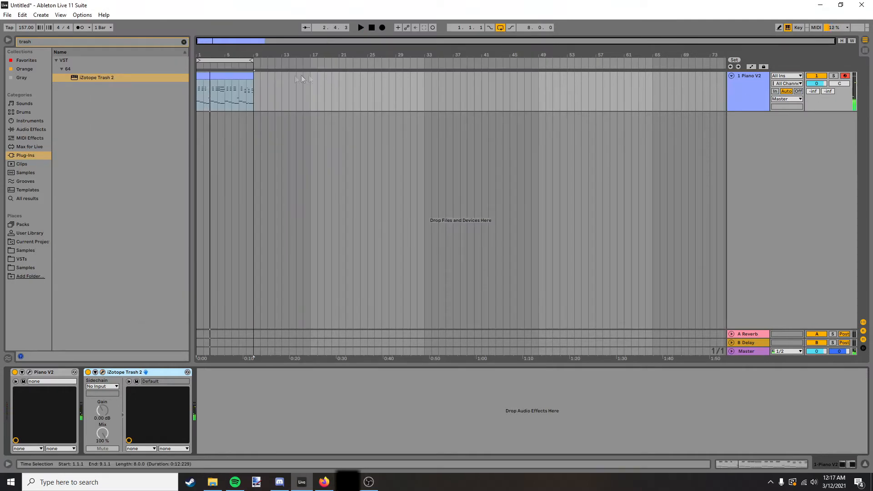
{"action": "left_click", "coordinate": [249, 78]}
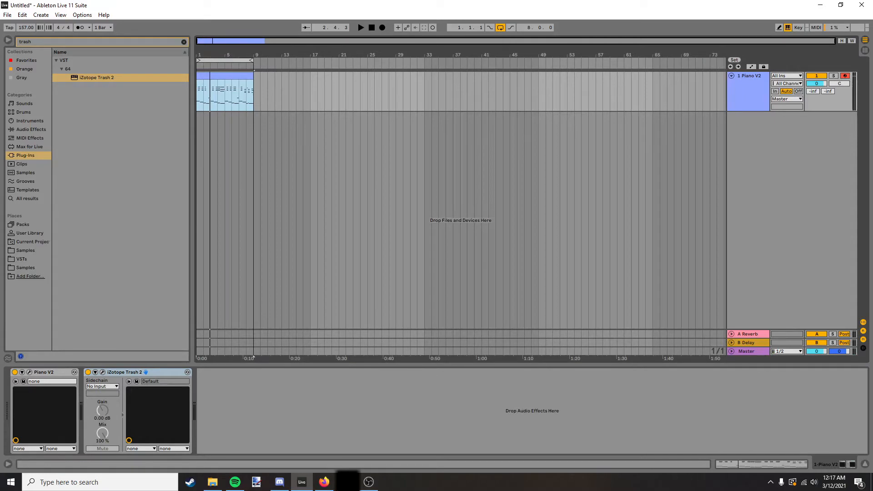
{"action": "key", "text": "alt+Tab"}
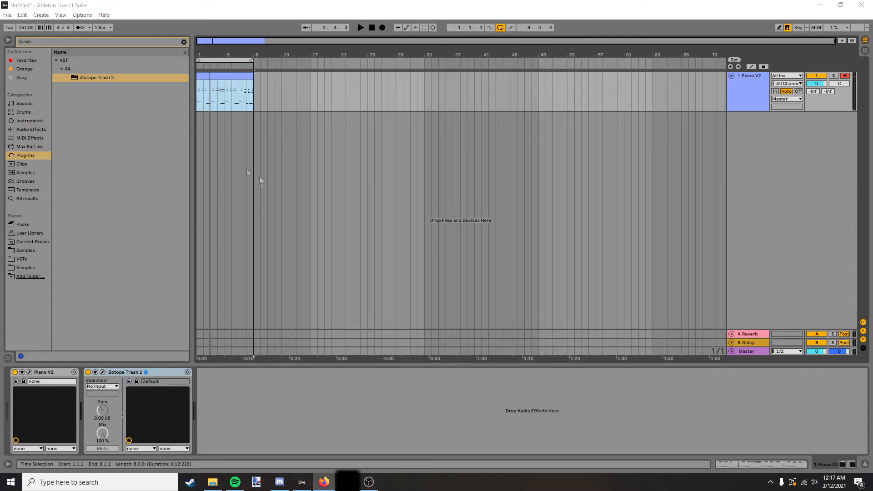
Clear the browser search and look through the drum kits, previewing several of them.
{"action": "left_click", "coordinate": [184, 41]}
{"action": "left_click", "coordinate": [23, 113]}
{"action": "scroll", "coordinate": [111, 121], "scroll_direction": "up", "scroll_amount": 2}
{"action": "scroll", "coordinate": [105, 120], "scroll_direction": "down", "scroll_amount": 2}
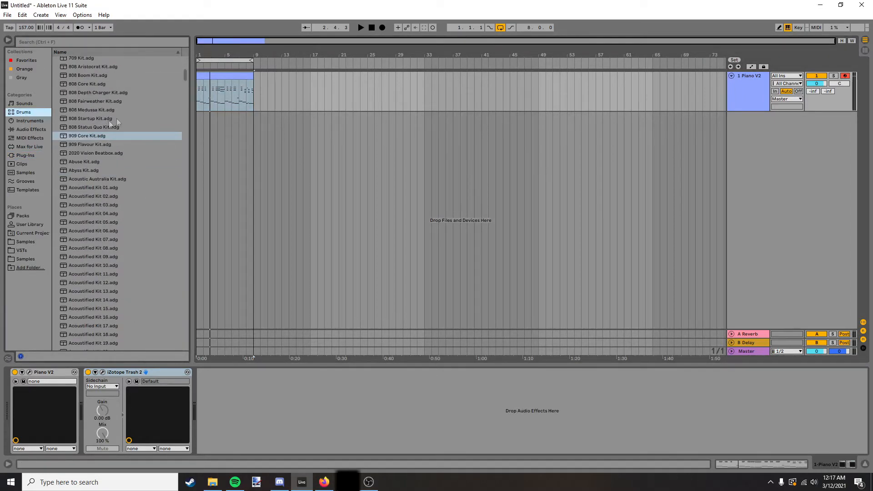
{"action": "left_click_drag", "start_coordinate": [187, 75], "coordinate": [185, 258]}
{"action": "left_click", "coordinate": [101, 169]}
{"action": "left_click", "coordinate": [100, 120]}
{"action": "left_click", "coordinate": [94, 223]}
{"action": "left_click", "coordinate": [93, 232]}
{"action": "left_click", "coordinate": [79, 267]}
{"action": "left_click", "coordinate": [92, 310]}
{"action": "left_click", "coordinate": [32, 173]}
{"action": "left_click", "coordinate": [32, 121]}
{"action": "left_click", "coordinate": [32, 113]}
Preview more drum kits across the list, including Peace Kit and Percussion Core Kit.
{"action": "left_click", "coordinate": [88, 94]}
{"action": "left_click", "coordinate": [88, 103]}
{"action": "left_click", "coordinate": [87, 284]}
{"action": "left_click", "coordinate": [93, 101]}
{"action": "left_click_drag", "start_coordinate": [185, 258], "coordinate": [185, 281]}
{"action": "left_click", "coordinate": [97, 164]}
{"action": "scroll", "coordinate": [100, 100], "scroll_direction": "up", "scroll_amount": 5}
{"action": "left_click", "coordinate": [99, 112]}
{"action": "scroll", "coordinate": [94, 103], "scroll_direction": "up", "scroll_amount": 1}
{"action": "left_click", "coordinate": [91, 114]}
{"action": "scroll", "coordinate": [91, 117], "scroll_direction": "up", "scroll_amount": 1}
{"action": "left_click", "coordinate": [91, 132]}
{"action": "left_click", "coordinate": [90, 141]}
{"action": "left_click", "coordinate": [90, 149]}
{"action": "left_click", "coordinate": [86, 158]}
{"action": "left_click", "coordinate": [84, 166]}
{"action": "left_click", "coordinate": [82, 174]}
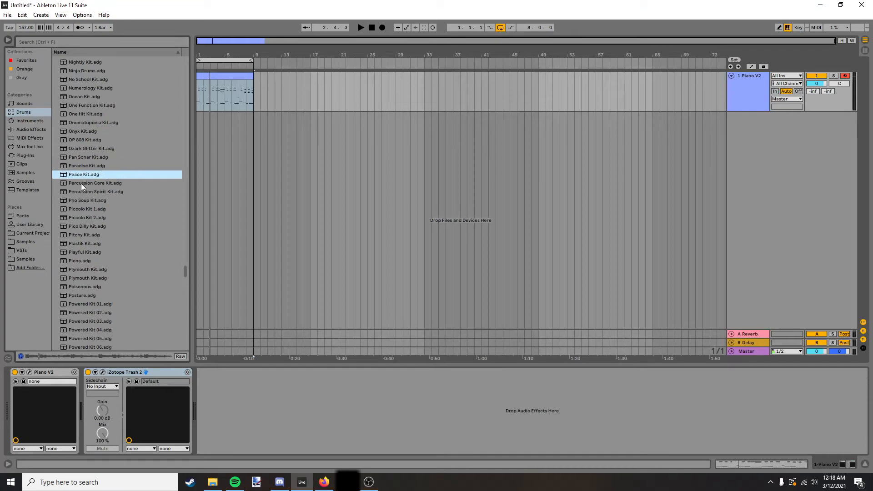
{"action": "left_click", "coordinate": [81, 184]}
{"action": "left_click", "coordinate": [75, 210]}
{"action": "scroll", "coordinate": [76, 214], "scroll_direction": "down", "scroll_amount": 12}
{"action": "left_click", "coordinate": [86, 230]}
{"action": "scroll", "coordinate": [94, 237], "scroll_direction": "down", "scroll_amount": 5}
{"action": "left_click", "coordinate": [100, 246]}
{"action": "scroll", "coordinate": [101, 248], "scroll_direction": "down", "scroll_amount": 2}
{"action": "left_click", "coordinate": [101, 249]}
{"action": "left_click", "coordinate": [88, 188]}
{"action": "scroll", "coordinate": [91, 227], "scroll_direction": "up", "scroll_amount": 20}
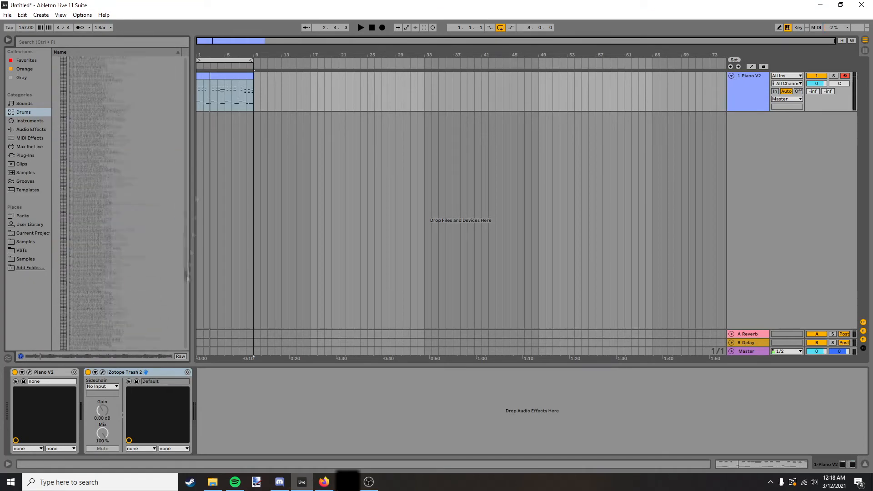
Load 808 Core Kit onto a new MIDI track below the piano.
{"action": "left_click", "coordinate": [95, 248]}
{"action": "left_click_drag", "start_coordinate": [94, 239], "coordinate": [757, 134]}
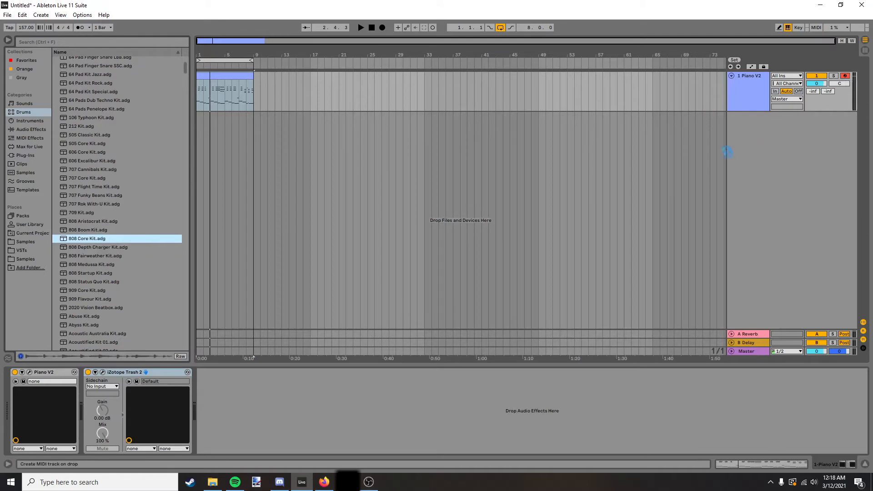
{"action": "left_click_drag", "start_coordinate": [728, 152], "coordinate": [728, 153]}
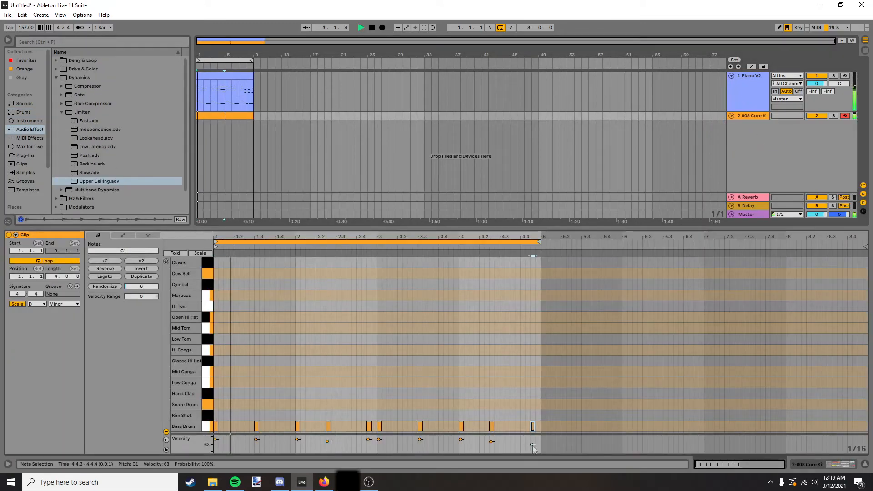
Lower the velocity of the bass drum hit at 2.4.3 in the drum clip and stop playback.
{"action": "left_click_drag", "start_coordinate": [369, 441], "coordinate": [369, 446]}
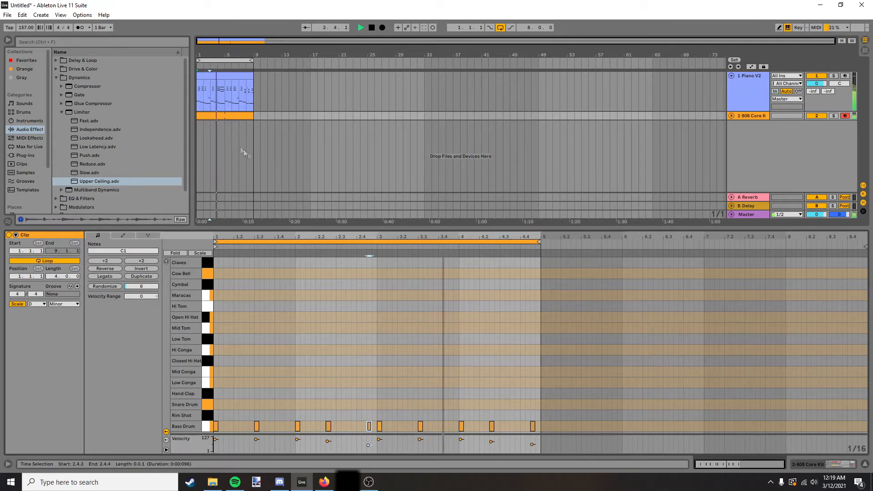
{"action": "left_click", "coordinate": [222, 117]}
{"action": "key", "text": "space"}
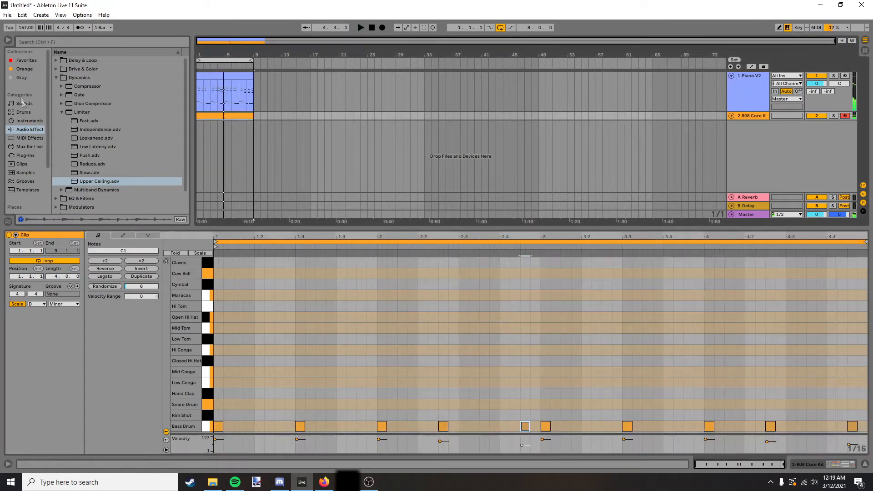
Add the Wavetable instrument on a new MIDI track and set oscillator 1's wavetable position to 39%.
{"action": "left_click", "coordinate": [17, 121]}
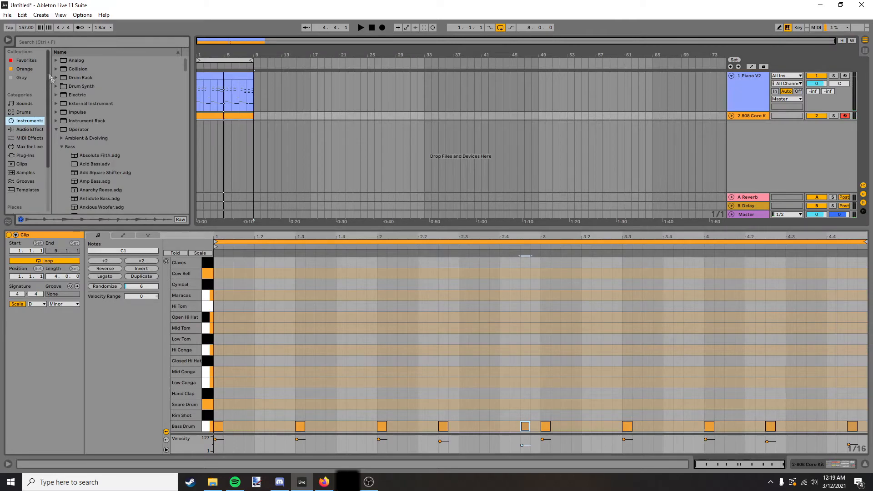
{"action": "left_click", "coordinate": [18, 61]}
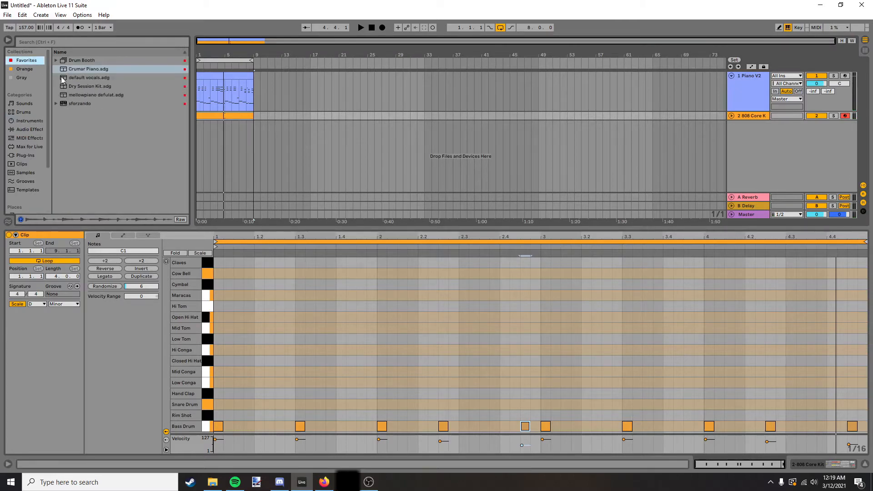
{"action": "left_click", "coordinate": [25, 121]}
{"action": "left_click", "coordinate": [56, 132]}
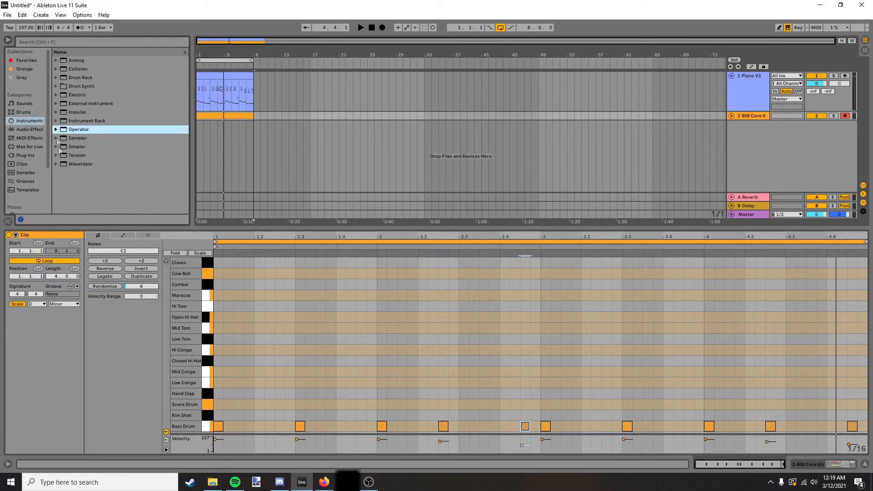
{"action": "left_click_drag", "start_coordinate": [73, 164], "coordinate": [456, 194]}
{"action": "left_click_drag", "start_coordinate": [751, 139], "coordinate": [749, 132]}
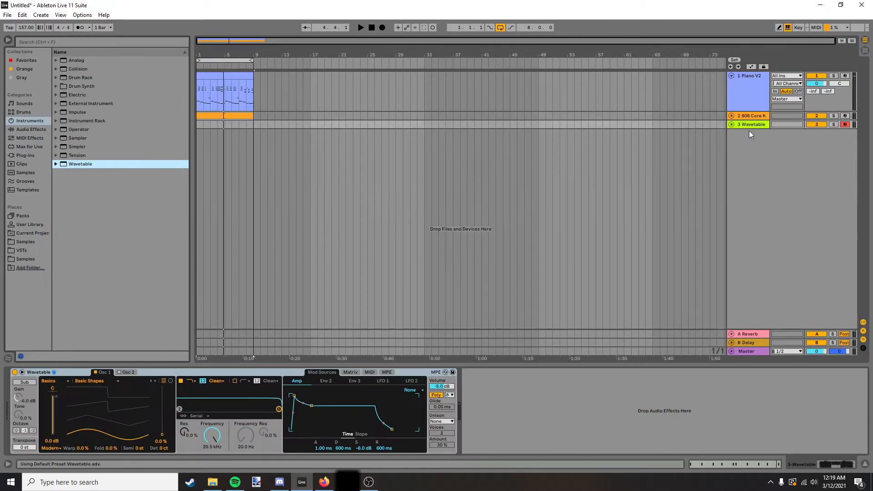
{"action": "left_click_drag", "start_coordinate": [107, 432], "coordinate": [73, 421]}
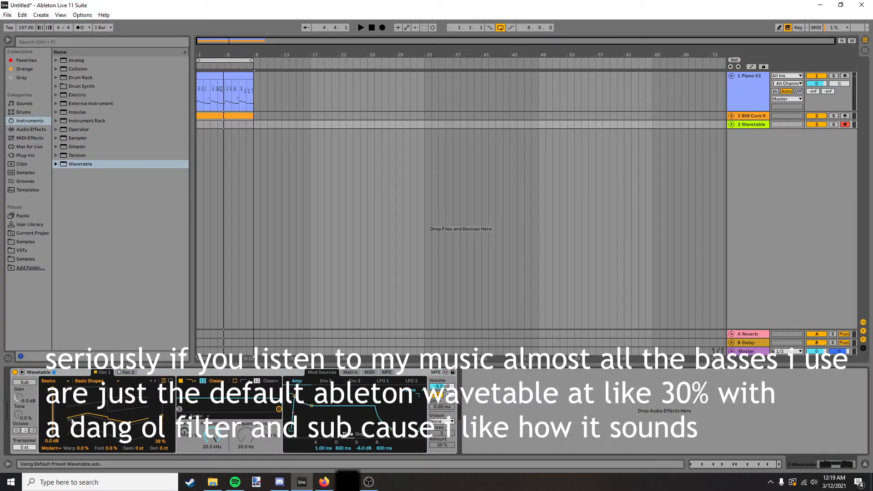
Create an eight-bar clip on the Wavetable track holding the piano part's bass notes and play it back.
{"action": "double_click", "coordinate": [203, 124]}
{"action": "left_click_drag", "start_coordinate": [201, 123], "coordinate": [254, 124]}
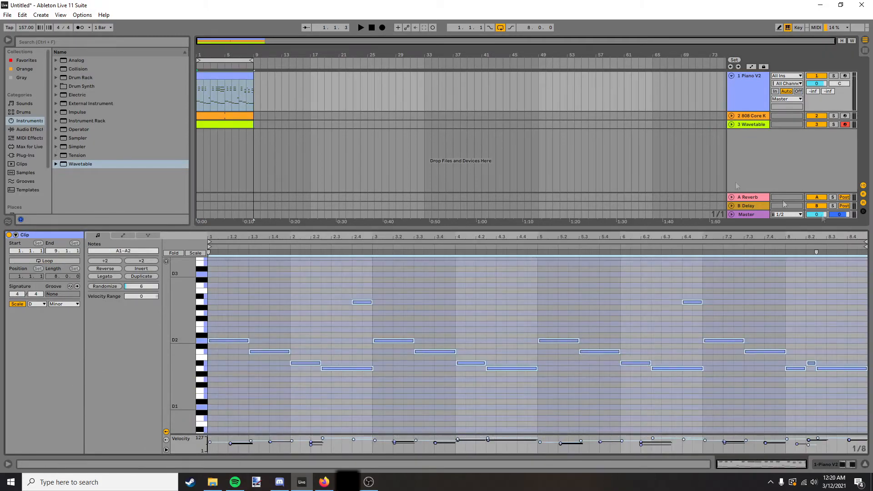
{"action": "key", "text": "space"}
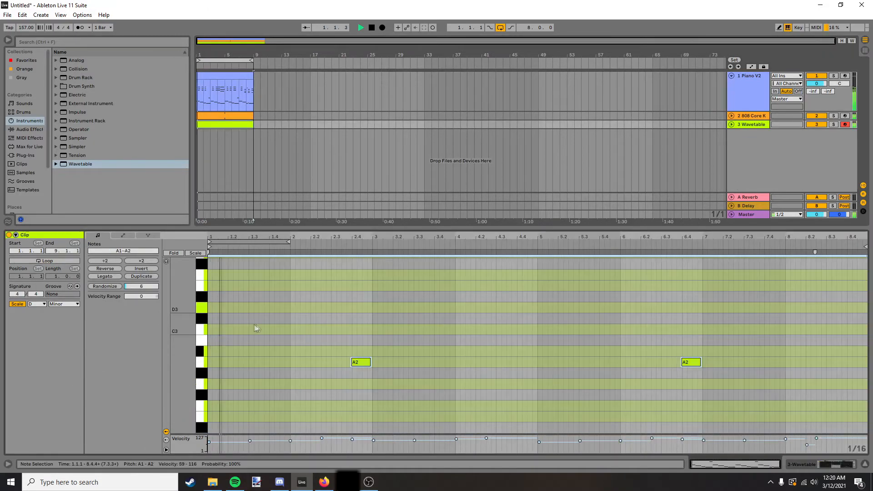
{"action": "scroll", "coordinate": [268, 325], "scroll_direction": "down", "scroll_amount": 4}
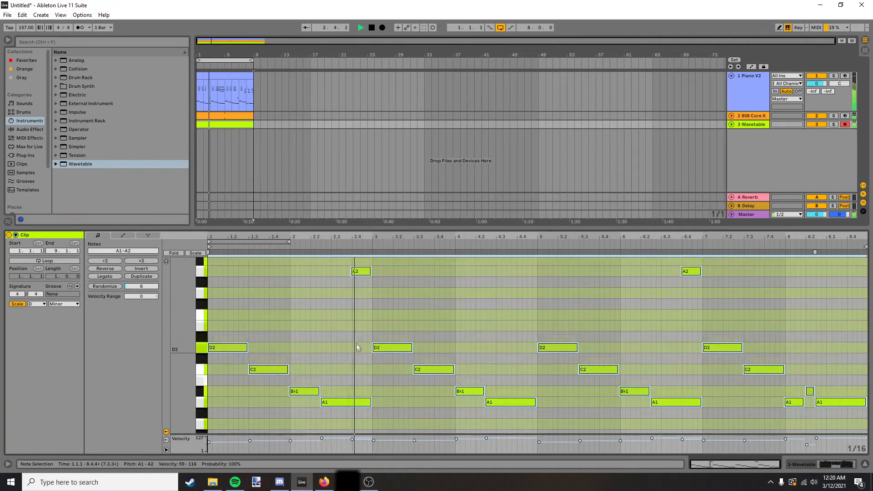
Add short bass notes at 1.2 and 1.4 in the Wavetable clip and raise them to F2.
{"action": "double_click", "coordinate": [232, 325]}
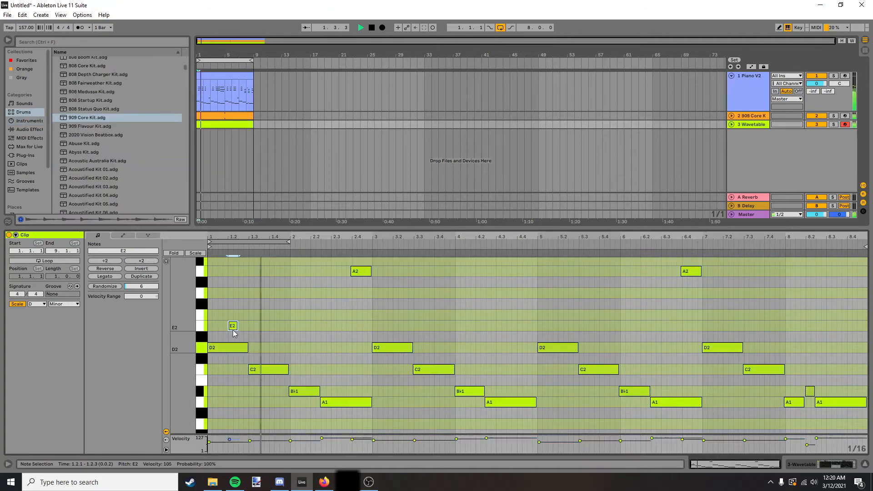
{"action": "left_click_drag", "start_coordinate": [233, 330], "coordinate": [223, 330]}
{"action": "key", "text": "space"}
{"action": "key", "text": "space"}
{"action": "double_click", "coordinate": [242, 325]}
{"action": "left_click_drag", "start_coordinate": [220, 337], "coordinate": [281, 294]}
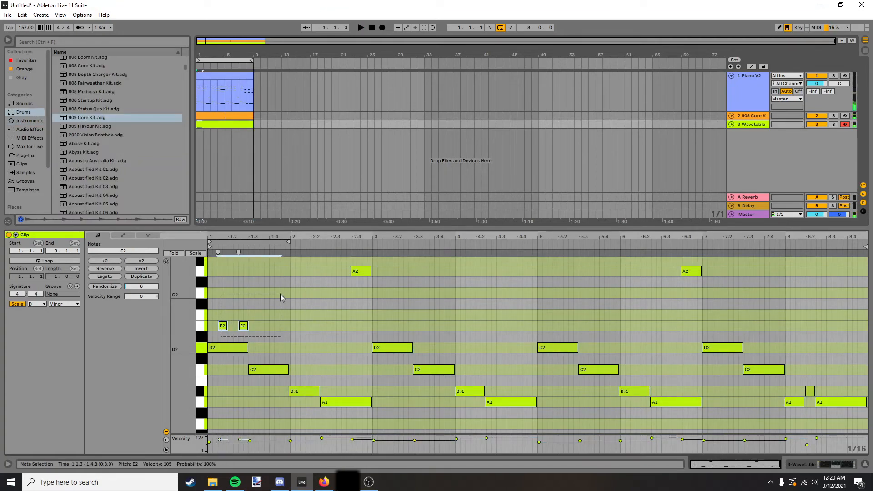
{"action": "key", "text": "Up"}
{"action": "key", "text": "Up"}
{"action": "key", "text": "Up"}
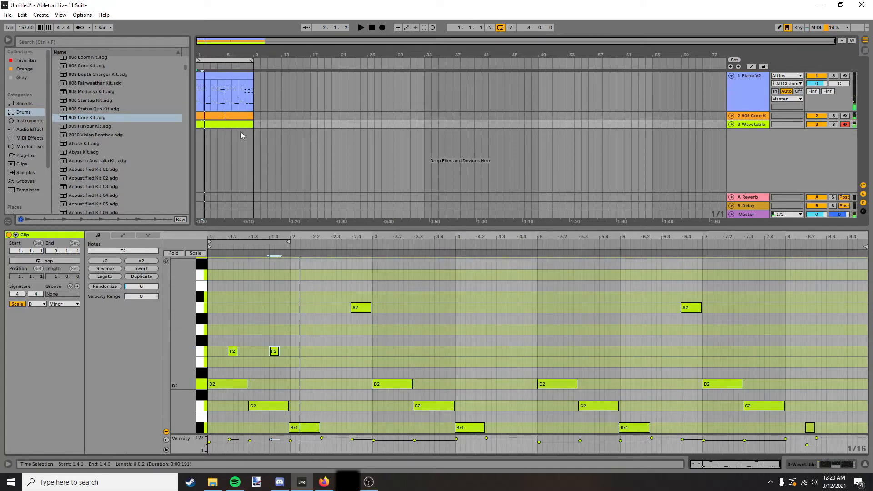
Check the notes of the drum and piano clips, return to the Wavetable bass clip and play the loop.
{"action": "left_click", "coordinate": [228, 116]}
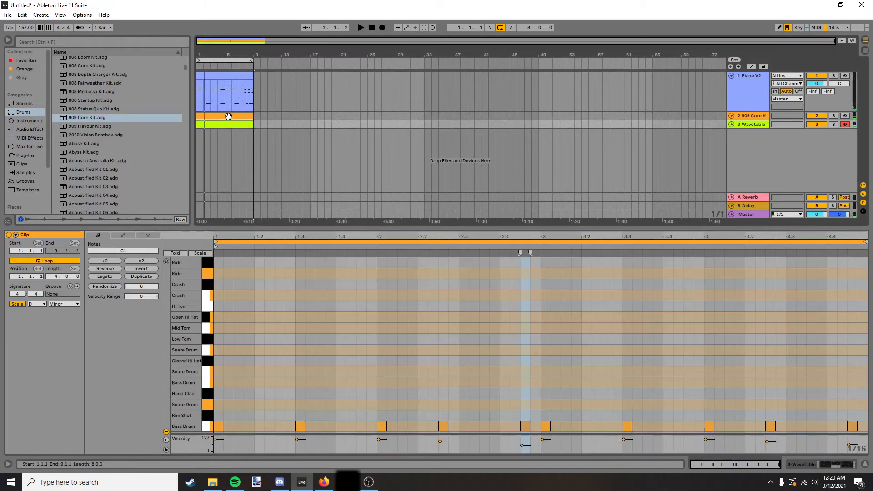
{"action": "left_click", "coordinate": [226, 74]}
{"action": "key", "text": "ctrl+a"}
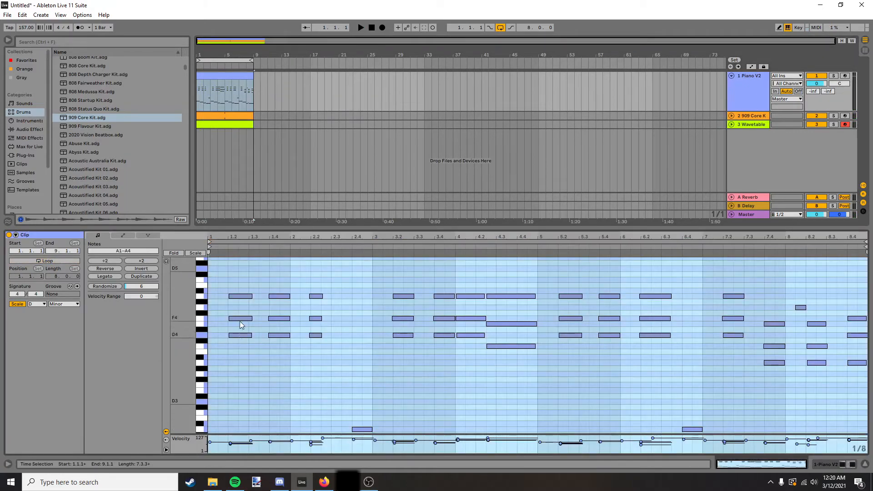
{"action": "left_click", "coordinate": [211, 125]}
{"action": "key", "text": "space"}
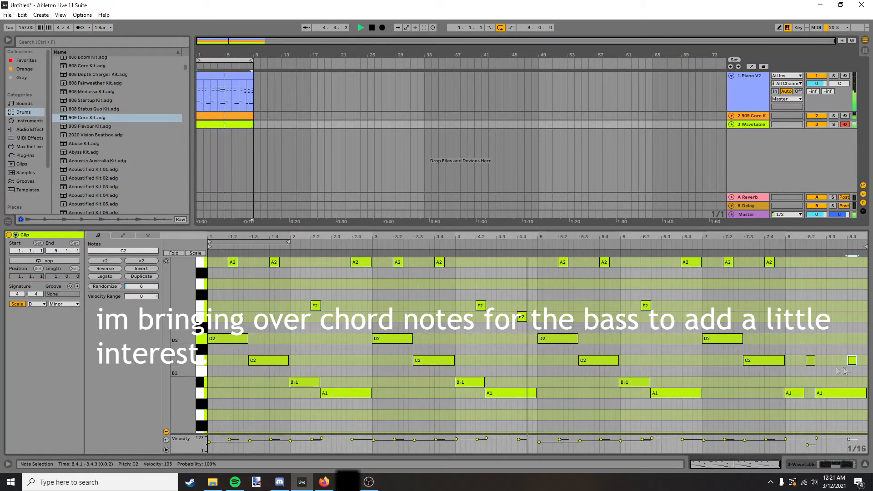
Raise the short bass note at 8.2 to E2 and enlarge the arrangement area.
{"action": "left_click_drag", "start_coordinate": [810, 361], "coordinate": [810, 318]}
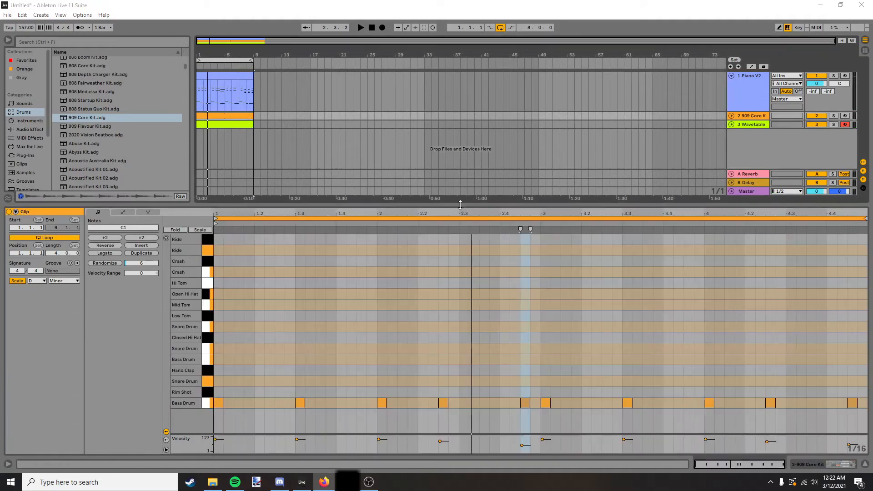
{"action": "left_click_drag", "start_coordinate": [460, 205], "coordinate": [460, 254]}
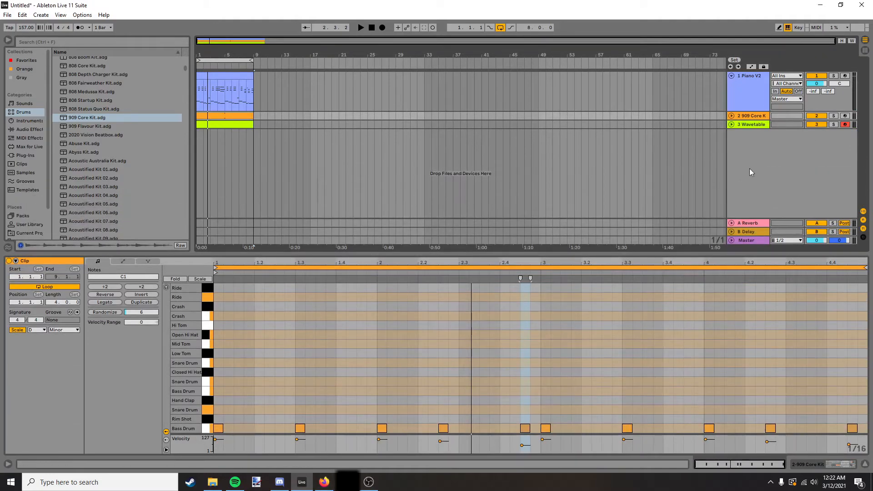
Add EQ Eight and Reverb to the staccato horn loop's track and set the Reverb's Dry/Wet to 22%.
{"action": "left_click", "coordinate": [28, 120]}
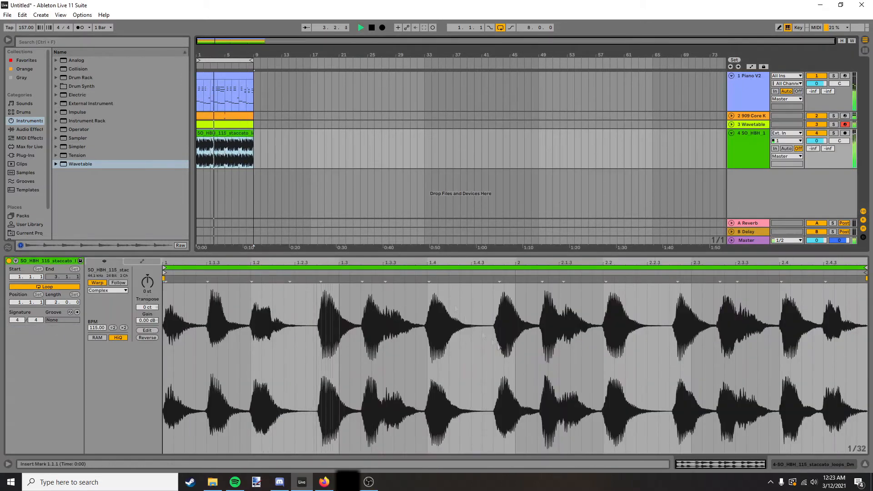
{"action": "left_click", "coordinate": [30, 129]}
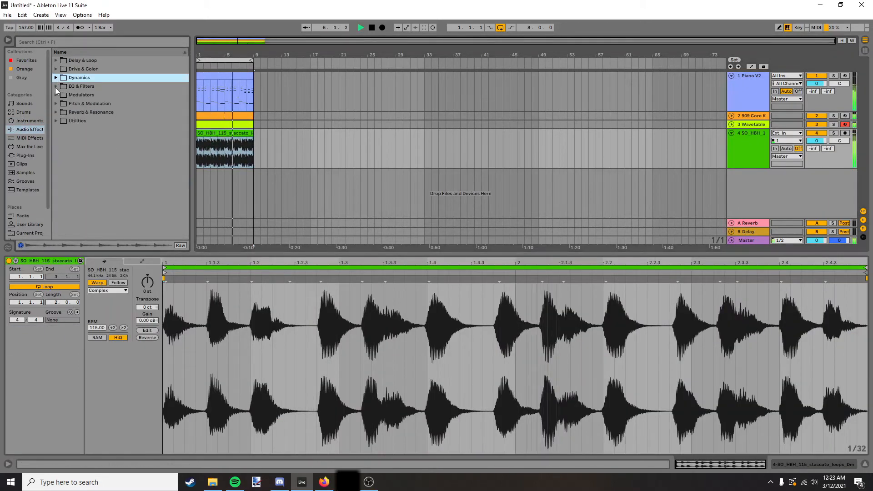
{"action": "left_click", "coordinate": [55, 86]}
{"action": "double_click", "coordinate": [83, 112]}
{"action": "left_click", "coordinate": [56, 146]}
{"action": "double_click", "coordinate": [82, 147]}
{"action": "left_click_drag", "start_coordinate": [447, 442], "coordinate": [447, 460]}
Add Auto Filter at the start of the staccato horn track's device chain.
{"action": "left_click", "coordinate": [213, 134]}
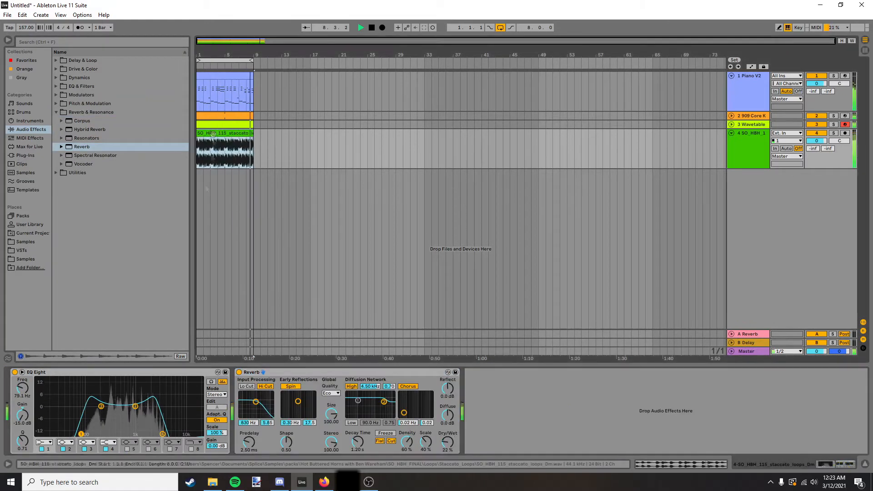
{"action": "left_click", "coordinate": [55, 86]}
{"action": "double_click", "coordinate": [83, 94]}
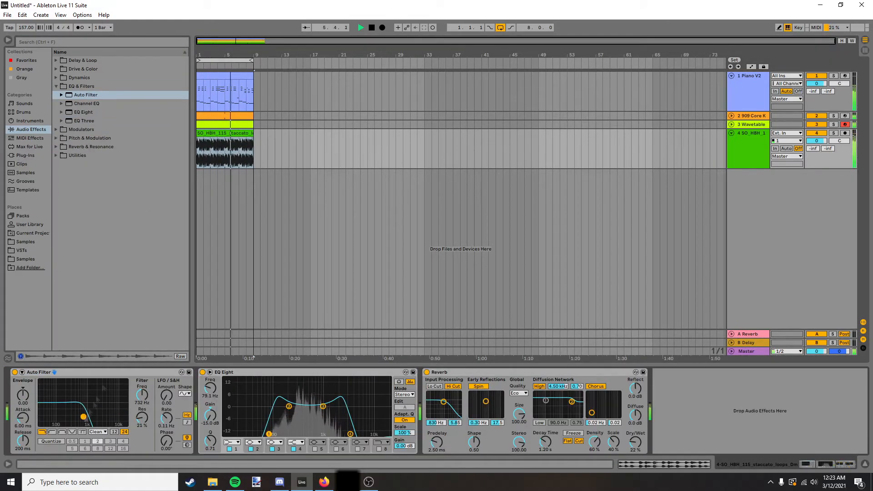
Extend the arrangement's clips through the end of bar 16, turning on looping for the Wavetable bass clip.
{"action": "left_click_drag", "start_coordinate": [225, 133], "coordinate": [310, 124]}
{"action": "left_click", "coordinate": [227, 124]}
{"action": "left_click", "coordinate": [220, 76]}
{"action": "double_click", "coordinate": [220, 76]}
{"action": "left_click", "coordinate": [228, 124], "text": "shift"}
{"action": "left_click", "coordinate": [45, 287]}
{"action": "left_click_drag", "start_coordinate": [255, 134], "coordinate": [254, 133]}
Turn off the arrangement loop and clear the drum, bass and horn tracks before bar 9.
{"action": "left_click", "coordinate": [500, 28]}
{"action": "left_click", "coordinate": [259, 123]}
{"action": "left_click_drag", "start_coordinate": [198, 124], "coordinate": [253, 119]}
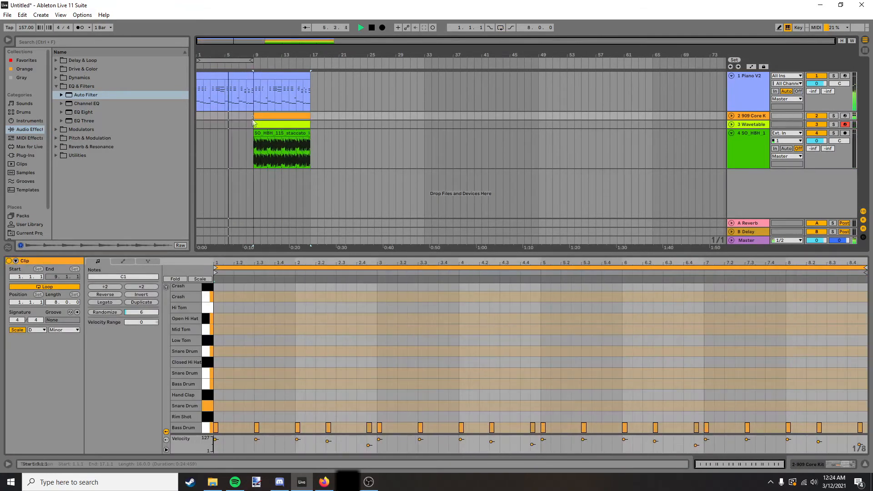
Open the staccato horn track's device chain and show the automation in the arrangement.
{"action": "left_click", "coordinate": [261, 133]}
{"action": "double_click", "coordinate": [751, 133]}
{"action": "left_click", "coordinate": [752, 67]}
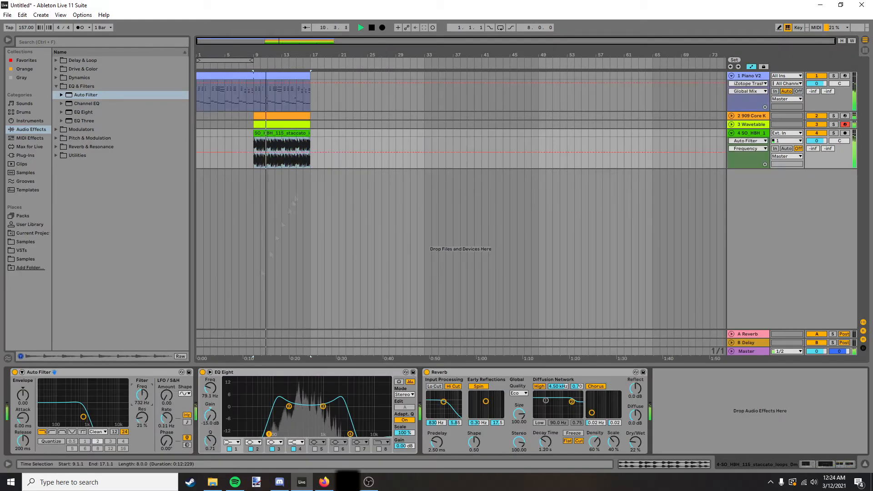
Automate the horn track's Auto Filter frequency to ramp up from bar 9 to 732 Hz at bar 17.
{"action": "left_click", "coordinate": [253, 153]}
{"action": "left_click", "coordinate": [311, 153]}
{"action": "left_click_drag", "start_coordinate": [253, 152], "coordinate": [254, 157]}
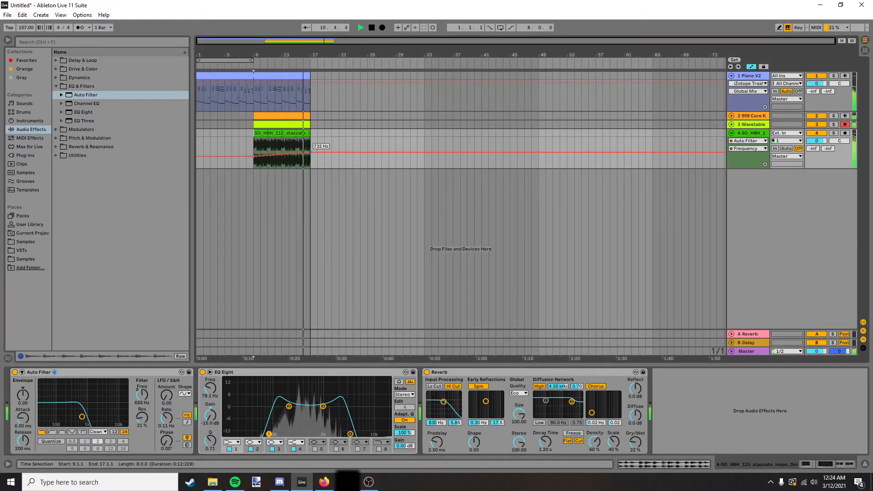
Extend all tracks' clips to bar 25 and raise the horn's filter frequency automation to 19.9 kHz from bar 17.
{"action": "left_click", "coordinate": [285, 133]}
{"action": "left_click_drag", "start_coordinate": [310, 132], "coordinate": [366, 129]}
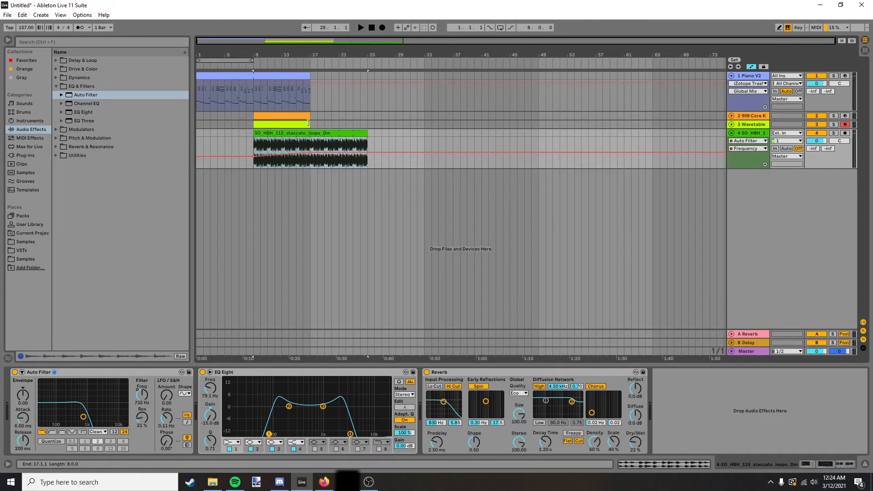
{"action": "left_click_drag", "start_coordinate": [308, 123], "coordinate": [377, 123]}
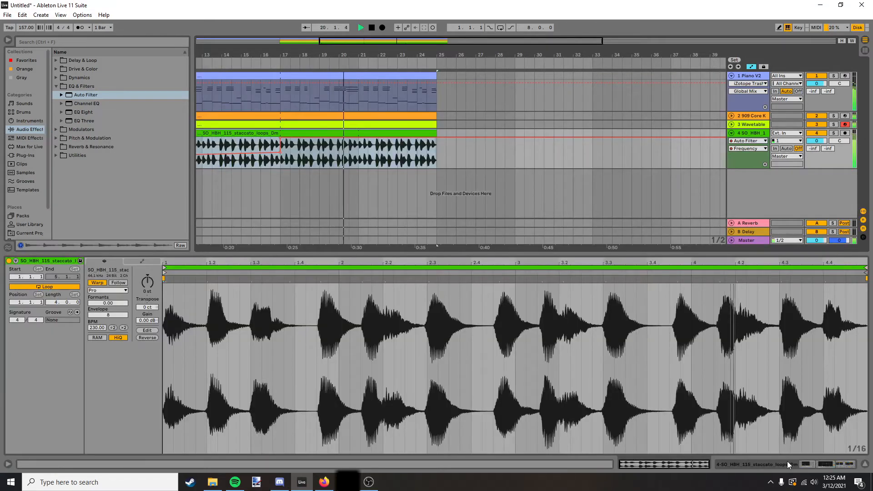
{"action": "key", "text": "shift+Tab"}
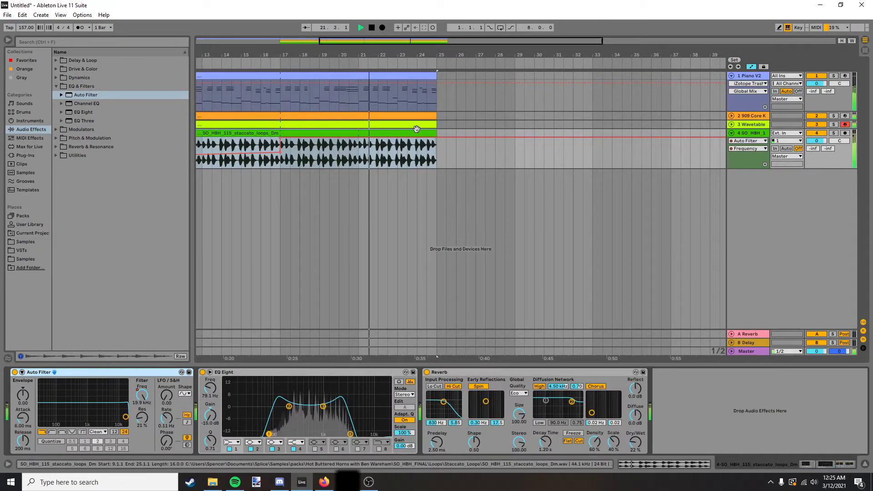
Extend the horn, piano, drum and bass clips so they all end at bar 33.
{"action": "left_click_drag", "start_coordinate": [430, 131], "coordinate": [669, 117]}
{"action": "scroll", "coordinate": [668, 116], "scroll_direction": "down", "scroll_amount": 5}
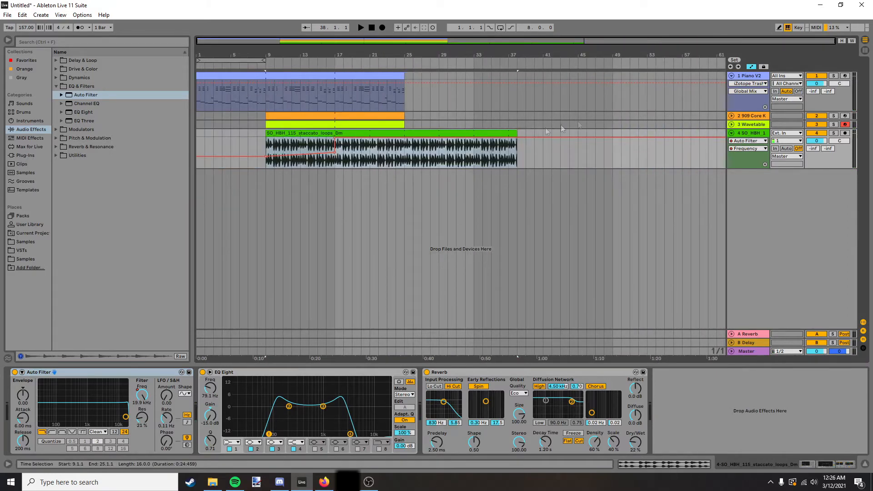
{"action": "left_click_drag", "start_coordinate": [517, 131], "coordinate": [474, 131]}
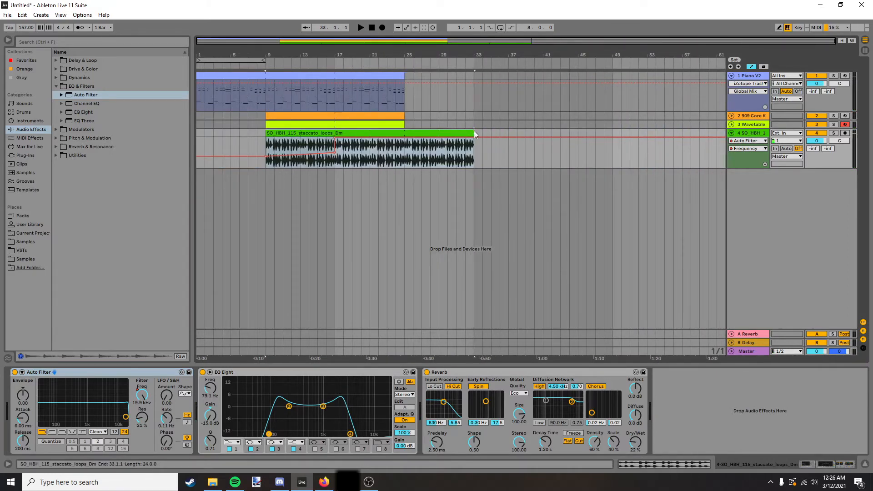
{"action": "left_click", "coordinate": [402, 73]}
{"action": "left_click_drag", "start_coordinate": [402, 73], "coordinate": [472, 72]}
Search the instruments for "violin" and add Violin Solo Legato on a new track.
{"action": "left_click", "coordinate": [405, 171]}
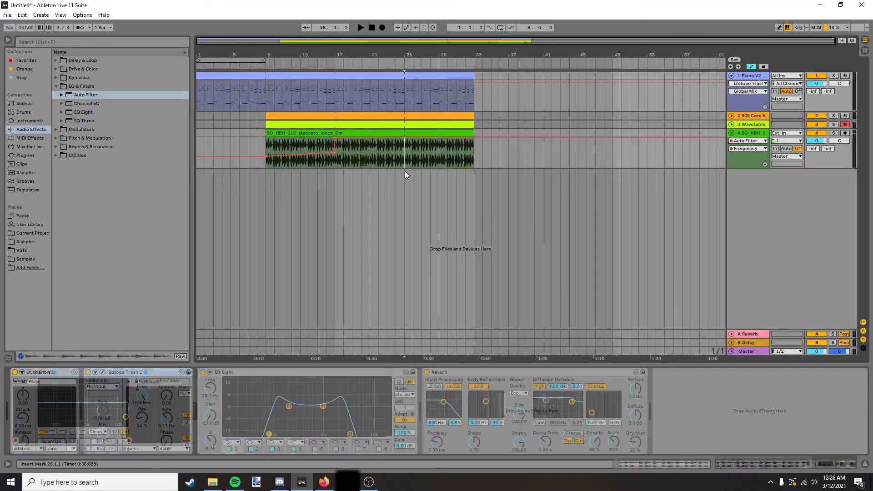
{"action": "left_click", "coordinate": [29, 121]}
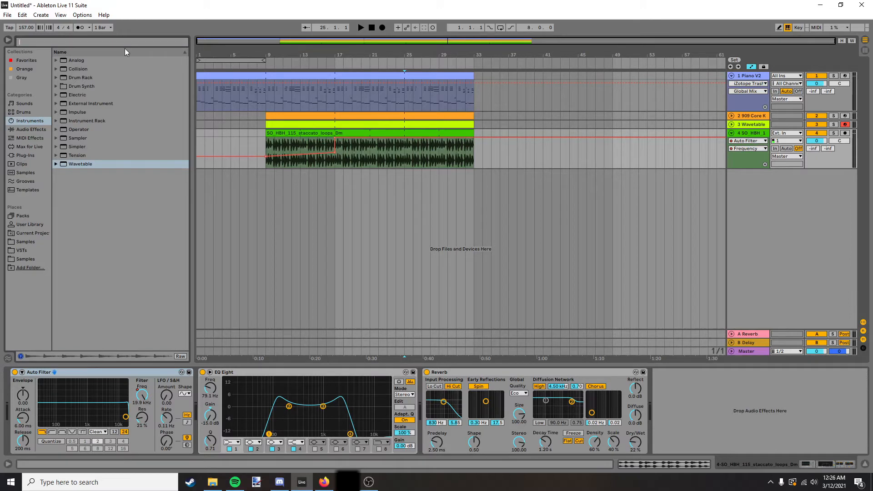
{"action": "type", "text": "violin"}
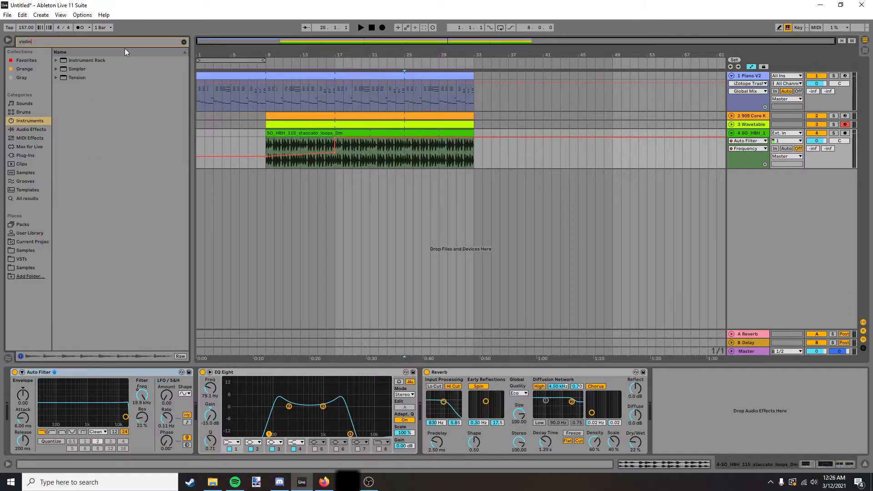
{"action": "left_click", "coordinate": [57, 60]}
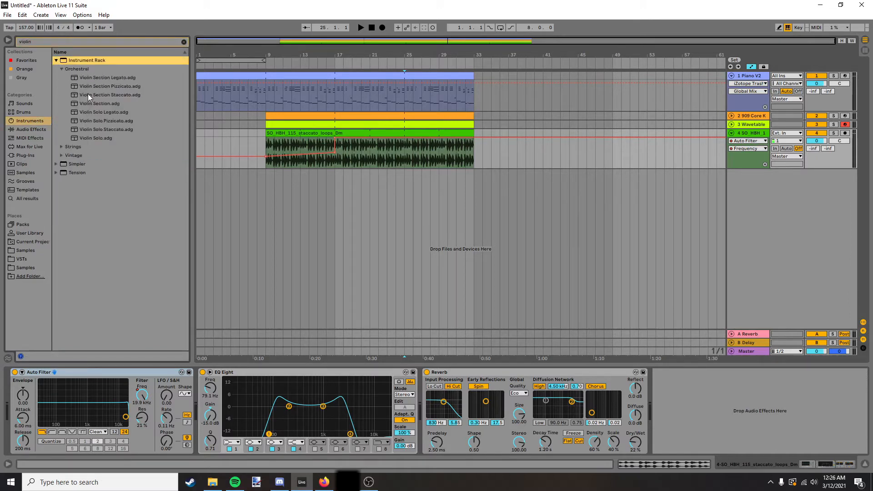
{"action": "left_click_drag", "start_coordinate": [91, 112], "coordinate": [456, 203]}
Create a four-bar violin clip starting at bar 25 and set its scale to D Minor Pentatonic.
{"action": "left_click_drag", "start_coordinate": [413, 173], "coordinate": [471, 179]}
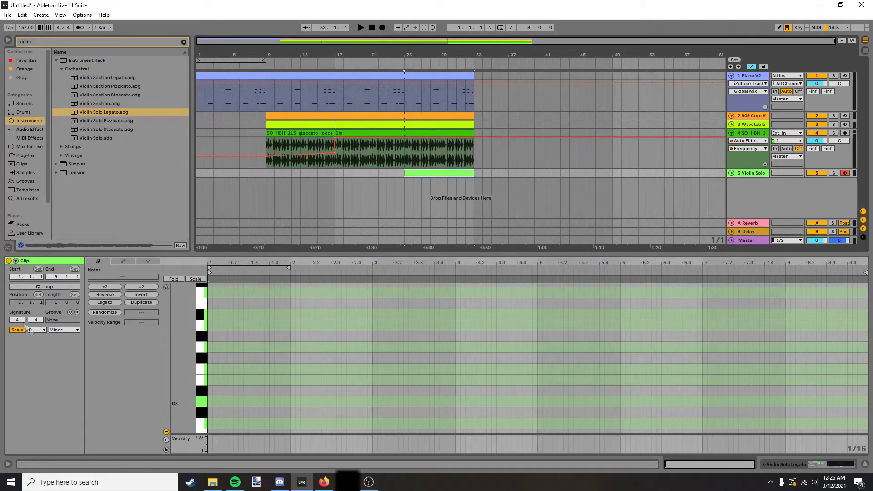
{"action": "left_click", "coordinate": [52, 331]}
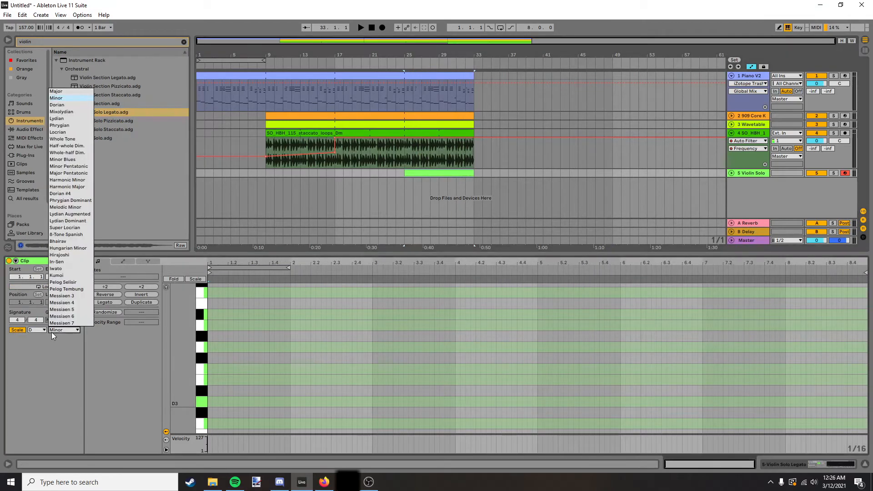
{"action": "left_click", "coordinate": [68, 167]}
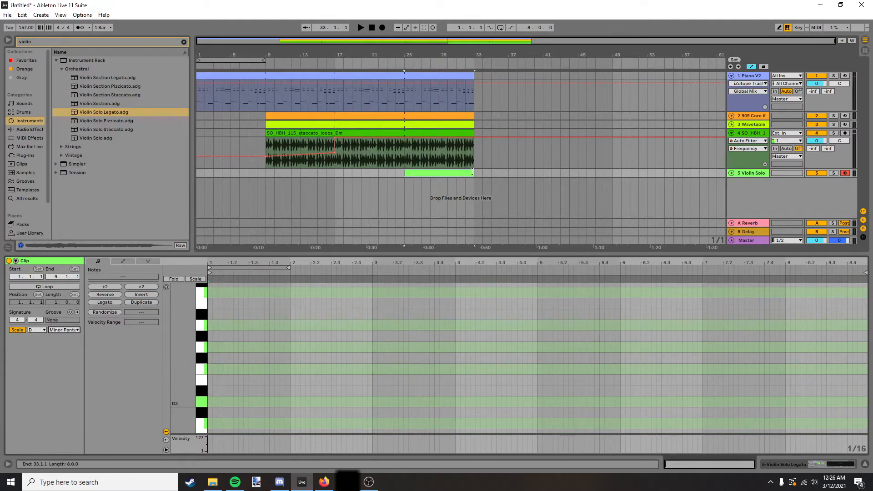
{"action": "left_click_drag", "start_coordinate": [472, 172], "coordinate": [440, 174]}
Start the violin melody with a one-beat G3 and A3, followed by shorter A3 notes into bar 2.
{"action": "left_click_drag", "start_coordinate": [455, 253], "coordinate": [455, 198]}
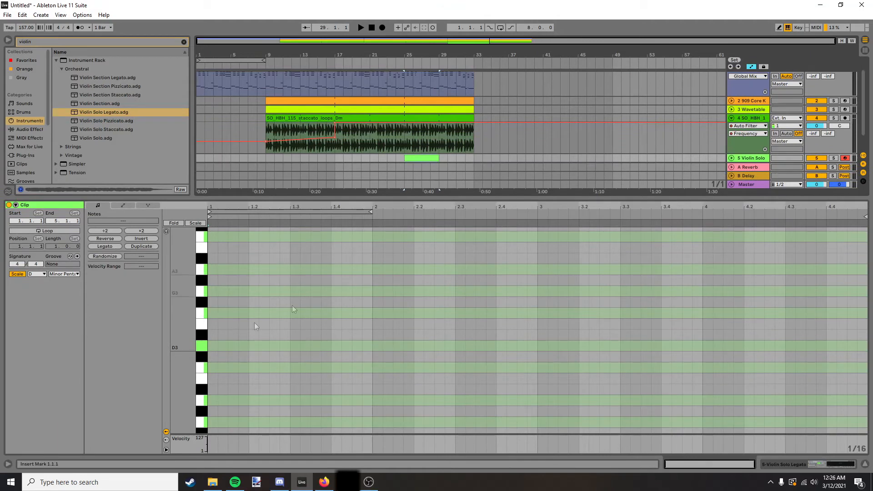
{"action": "left_click_drag", "start_coordinate": [172, 340], "coordinate": [174, 306]}
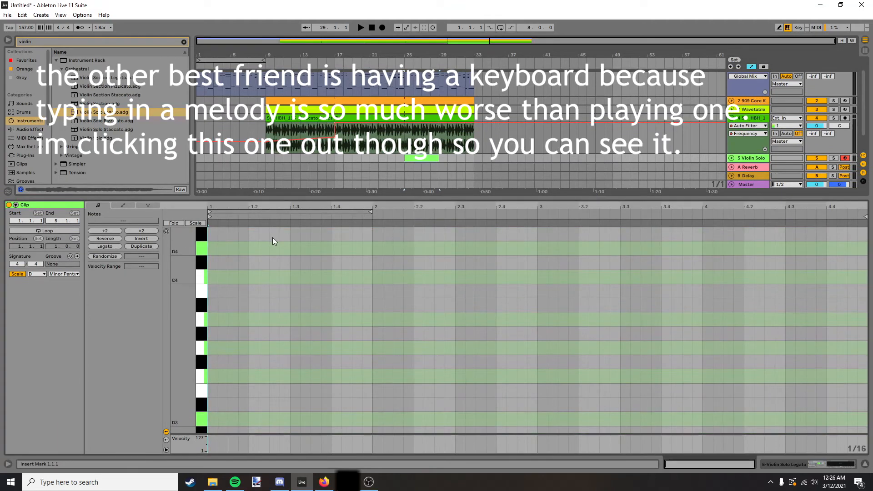
{"action": "double_click", "coordinate": [214, 349]}
{"action": "left_click_drag", "start_coordinate": [216, 349], "coordinate": [246, 350]}
{"action": "double_click", "coordinate": [254, 320]}
{"action": "key", "text": "space"}
{"action": "double_click", "coordinate": [315, 321]}
{"action": "left_click_drag", "start_coordinate": [320, 321], "coordinate": [331, 321]}
{"action": "left_click_drag", "start_coordinate": [320, 321], "coordinate": [362, 320]}
{"action": "double_click", "coordinate": [378, 348]}
{"action": "left_click_drag", "start_coordinate": [381, 349], "coordinate": [380, 320]}
Continue the violin melody through bar 2 with short G3 and A3 notes, checking them by playback.
{"action": "double_click", "coordinate": [398, 376]}
{"action": "key", "text": "space"}
{"action": "key", "text": "space"}
{"action": "scroll", "coordinate": [431, 150], "scroll_direction": "up", "scroll_amount": 5}
{"action": "key", "text": "space"}
Unfold the violin track in the arrangement and listen to the melody drawn so far.
{"action": "key", "text": "space"}
{"action": "left_click_drag", "start_coordinate": [405, 376], "coordinate": [527, 318]}
Fill bar 3 of the violin melody with short A3 and G3 notes, ending on A3, D4, C4 and G3.
{"action": "key", "text": "space"}
{"action": "key", "text": "space"}
{"action": "key", "text": "space"}
{"action": "key", "text": "space"}
{"action": "scroll", "coordinate": [337, 141], "scroll_direction": "up", "scroll_amount": 3}
{"action": "scroll", "coordinate": [700, 150], "scroll_direction": "down", "scroll_amount": 3}
{"action": "left_click", "coordinate": [731, 158]}
{"action": "scroll", "coordinate": [626, 155], "scroll_direction": "up", "scroll_amount": 5}
{"action": "scroll", "coordinate": [364, 156], "scroll_direction": "down", "scroll_amount": 2}
{"action": "key", "text": "space"}
{"action": "key", "text": "space"}
{"action": "key", "text": "space"}
{"action": "key", "text": "space"}
{"action": "mouse_move", "coordinate": [470, 361]}
{"action": "left_mouse_down"}
{"action": "mouse_move", "coordinate": [346, 305]}
{"action": "mouse_move", "coordinate": [418, 335]}
{"action": "left_mouse_up"}
{"action": "double_click", "coordinate": [563, 352]}
{"action": "key", "text": "space"}
{"action": "left_click_drag", "start_coordinate": [565, 324], "coordinate": [579, 324]}
{"action": "key", "text": "space"}
{"action": "double_click", "coordinate": [589, 348]}
{"action": "double_click", "coordinate": [625, 320]}
{"action": "double_click", "coordinate": [650, 248]}
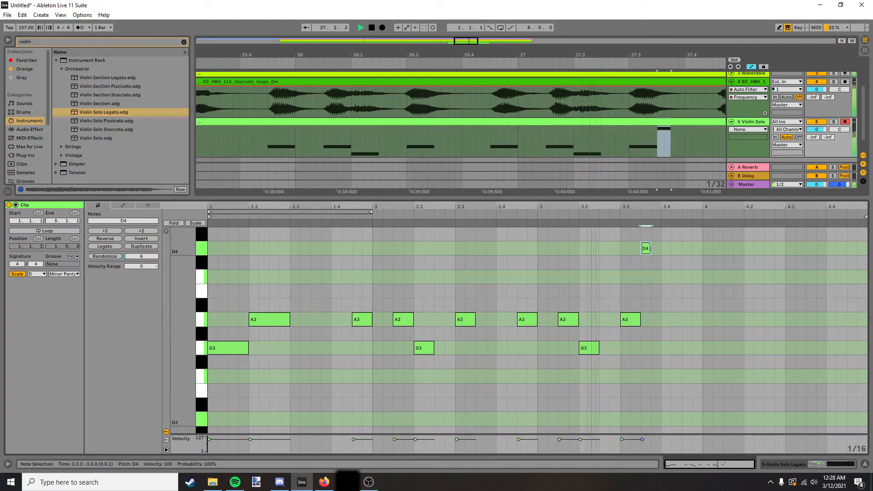
{"action": "double_click", "coordinate": [671, 277]}
{"action": "double_click", "coordinate": [688, 348]}
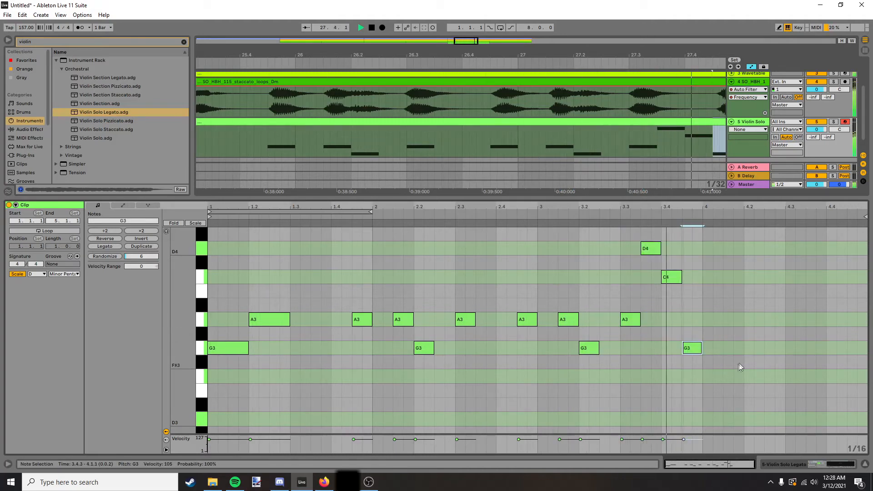
End the violin melody in bar 4 with a two-beat A3 followed by a two-beat G3.
{"action": "double_click", "coordinate": [713, 321]}
{"action": "left_click_drag", "start_coordinate": [722, 320], "coordinate": [785, 320]}
{"action": "double_click", "coordinate": [793, 349]}
Play back the violin melody together with the other tracks from bar 25.
{"action": "key", "text": "space"}
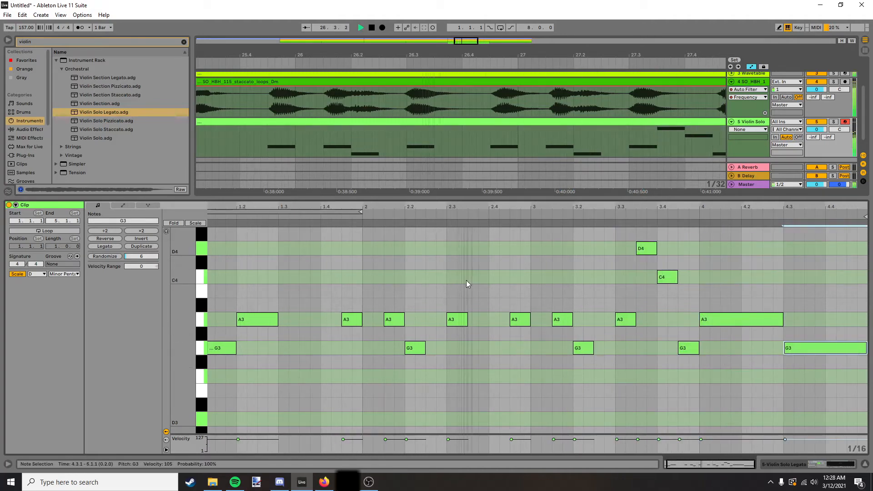
{"action": "scroll", "coordinate": [467, 263], "scroll_direction": "down", "scroll_amount": 2}
{"action": "scroll", "coordinate": [431, 128], "scroll_direction": "down", "scroll_amount": 8}
{"action": "key", "text": "space"}
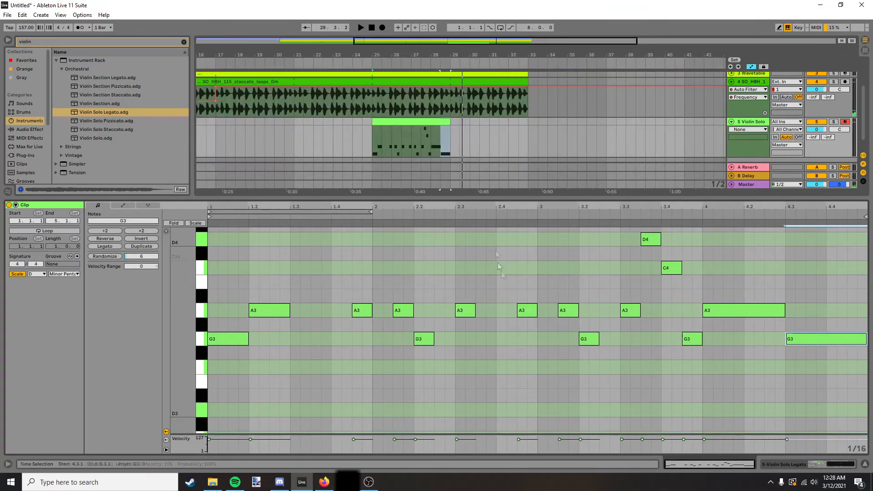
{"action": "scroll", "coordinate": [623, 252], "scroll_direction": "up", "scroll_amount": 2}
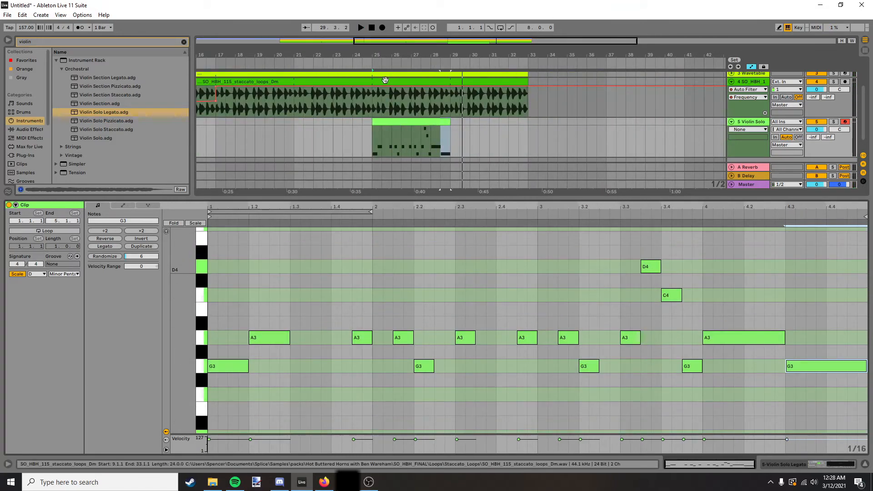
{"action": "left_click", "coordinate": [406, 123]}
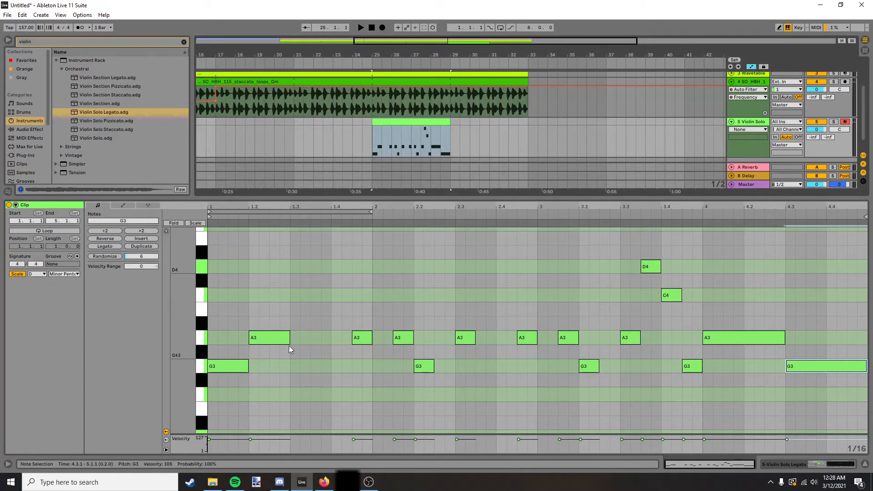
{"action": "key", "text": "space"}
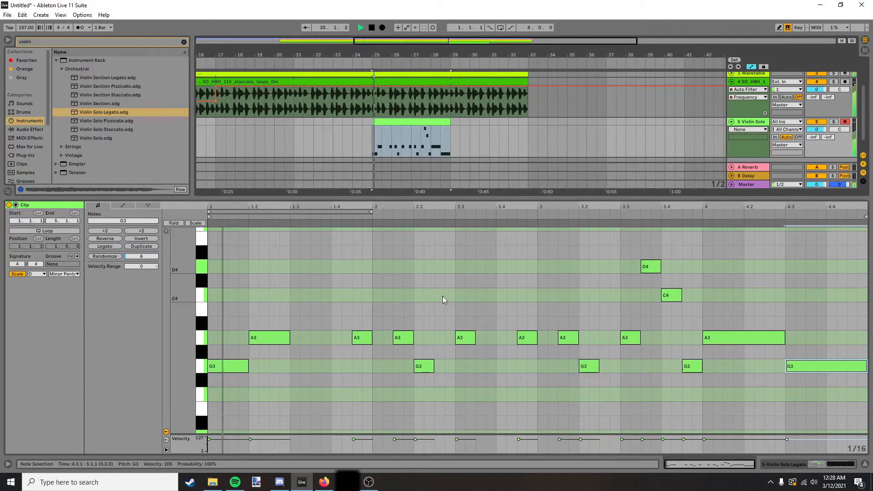
{"action": "left_click", "coordinate": [372, 297]}
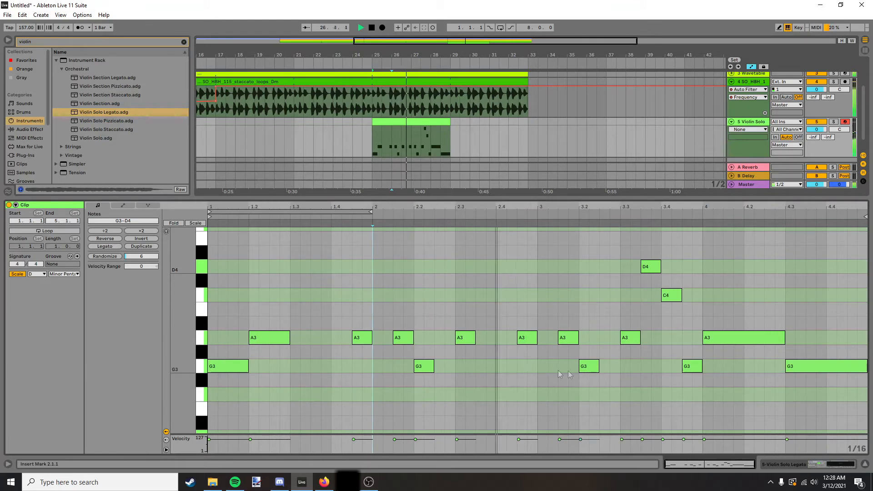
Complete the violin clip to eight bars, adding a lower phrase built mainly on F3 and D3 in the second half.
{"action": "double_click", "coordinate": [322, 395]}
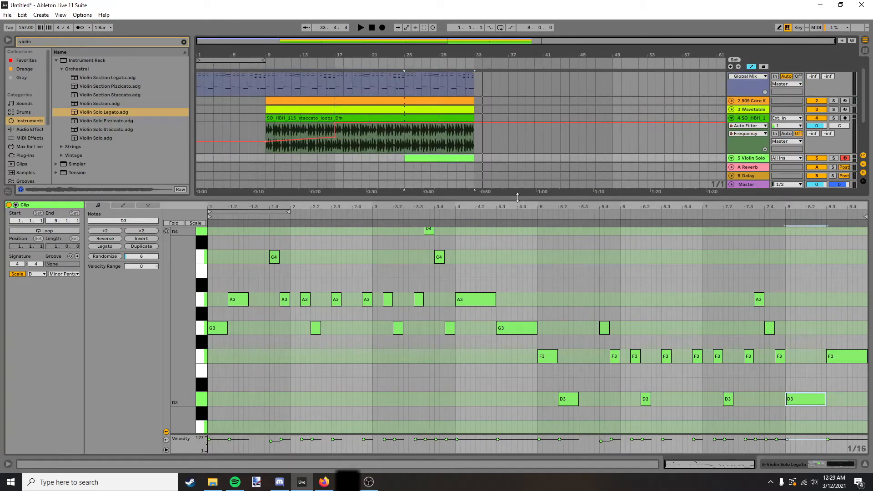
{"action": "left_click_drag", "start_coordinate": [517, 197], "coordinate": [517, 364]}
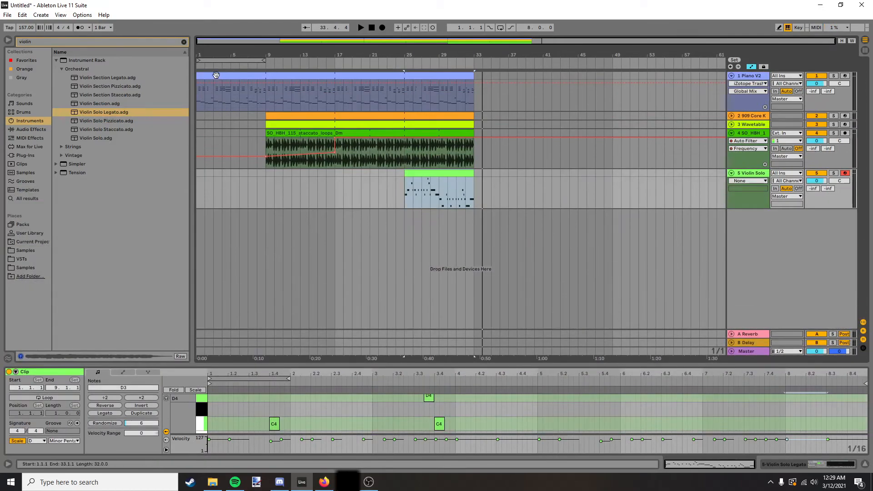
Split the drum clip at bar 25 and open the section from there for note editing.
{"action": "left_click_drag", "start_coordinate": [335, 189], "coordinate": [404, 75]}
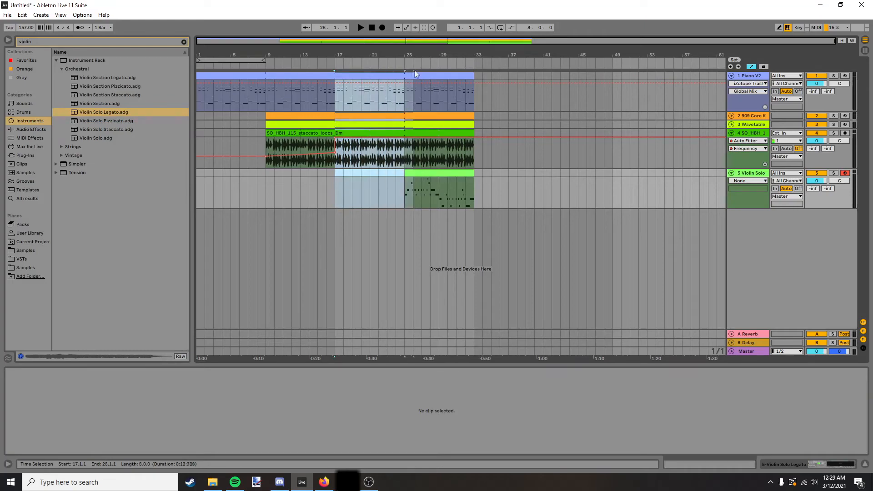
{"action": "left_click_drag", "start_coordinate": [482, 201], "coordinate": [404, 91]}
{"action": "left_click", "coordinate": [452, 173]}
{"action": "left_click", "coordinate": [459, 116]}
{"action": "left_click_drag", "start_coordinate": [387, 364], "coordinate": [358, 247]}
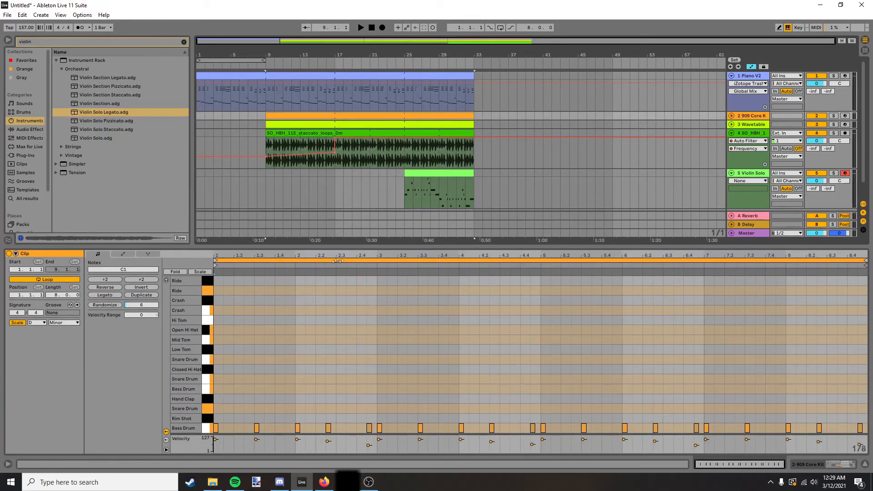
{"action": "left_click", "coordinate": [398, 119]}
{"action": "key", "text": "space"}
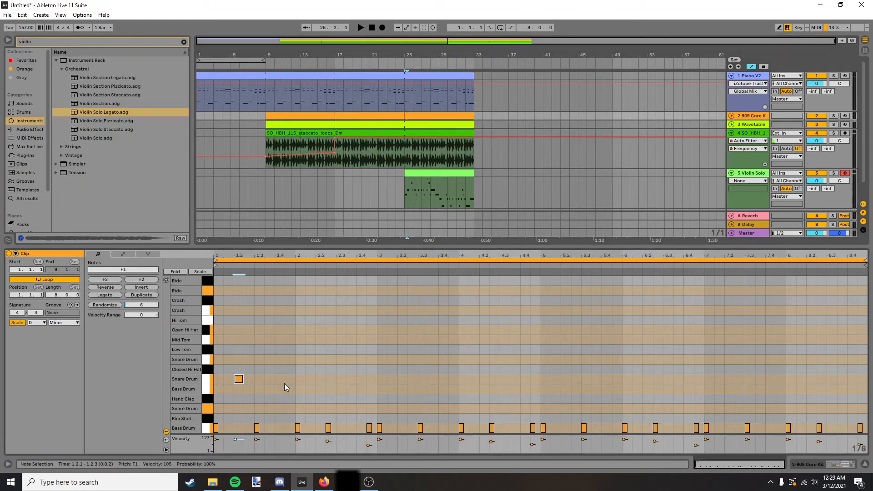
Add F1 snare hits on beats 2 and 4 throughout the eight-bar drum clip.
{"action": "double_click", "coordinate": [238, 379]}
{"action": "double_click", "coordinate": [280, 378]}
{"action": "double_click", "coordinate": [320, 378]}
{"action": "double_click", "coordinate": [361, 379]}
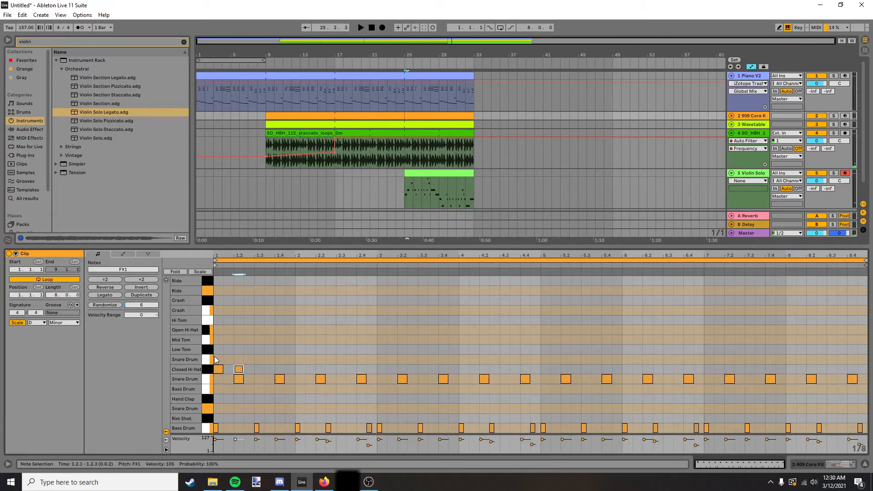
Place closed hi-hat hits on every beat from bar 1 to the start of bar 3 and duplicate them.
{"action": "left_click", "coordinate": [223, 365]}
{"action": "double_click", "coordinate": [218, 369]}
{"action": "double_click", "coordinate": [239, 369]}
{"action": "double_click", "coordinate": [259, 369]}
{"action": "left_click_drag", "start_coordinate": [269, 372], "coordinate": [377, 368]}
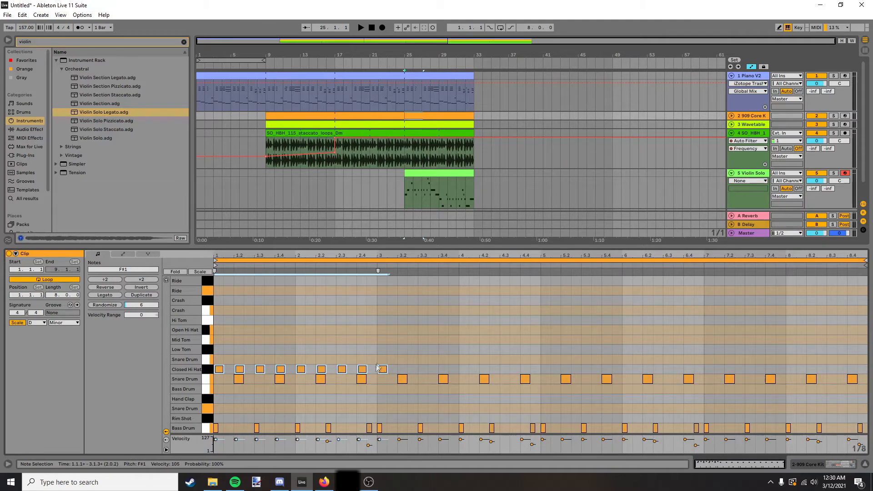
{"action": "key", "text": "ctrl+d"}
Continue the closed hi-hats across all eight bars with extra off-beat hits and play the drum pattern back.
{"action": "key", "text": "space"}
{"action": "left_click_drag", "start_coordinate": [218, 360], "coordinate": [229, 362]}
{"action": "left_click_drag", "start_coordinate": [230, 362], "coordinate": [537, 372]}
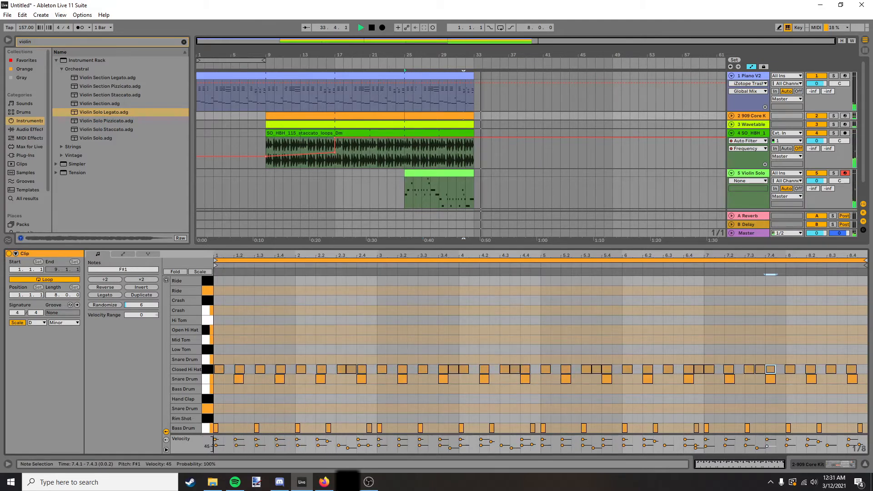
{"action": "key", "text": "space"}
{"action": "key", "text": "space"}
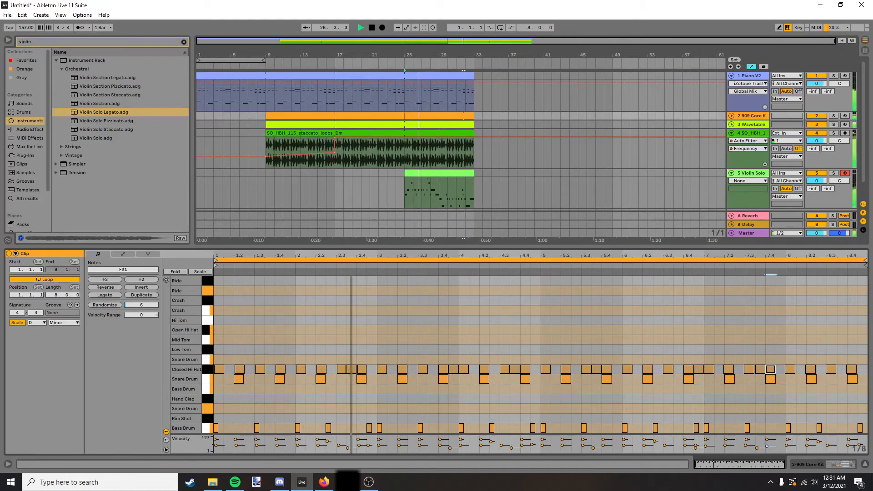
{"action": "key", "text": "space"}
Add Violin Solo on a second violin track with a four-bar D Minor Pentatonic clip from bar 33.
{"action": "left_click_drag", "start_coordinate": [405, 244], "coordinate": [405, 360]}
{"action": "left_click", "coordinate": [443, 173]}
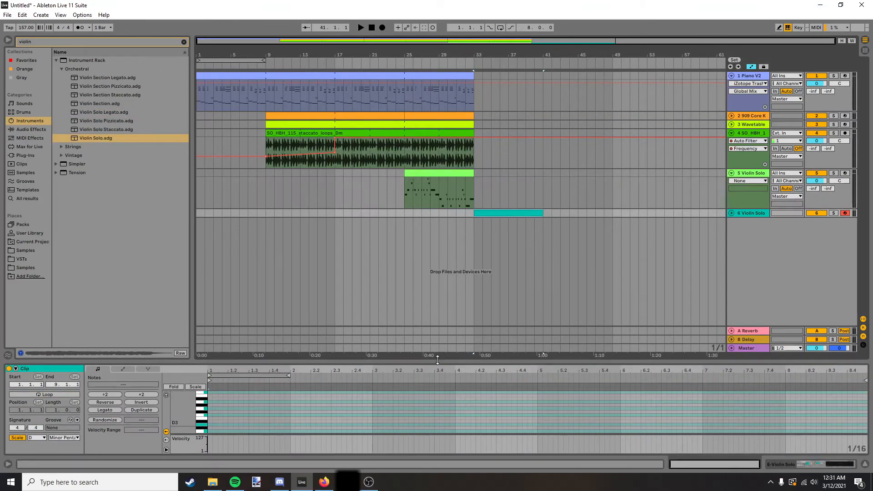
{"action": "left_click_drag", "start_coordinate": [437, 359], "coordinate": [437, 213]}
{"action": "left_click", "coordinate": [437, 154]}
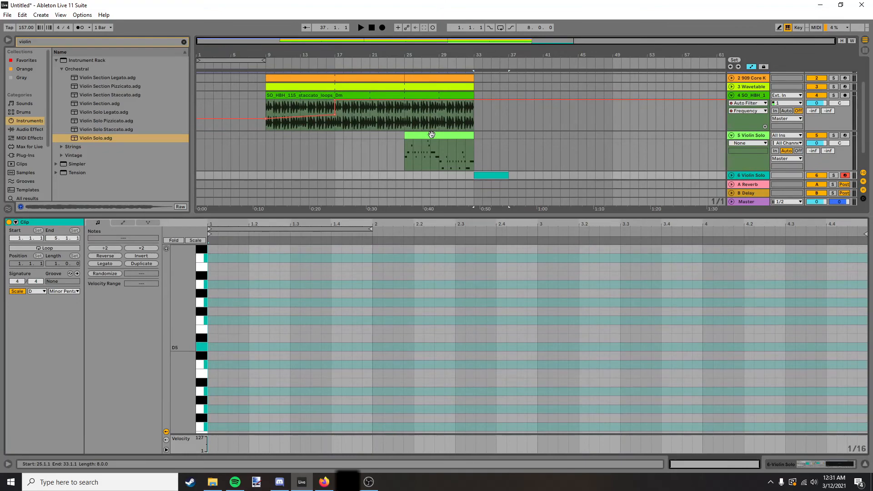
{"action": "left_click", "coordinate": [508, 172]}
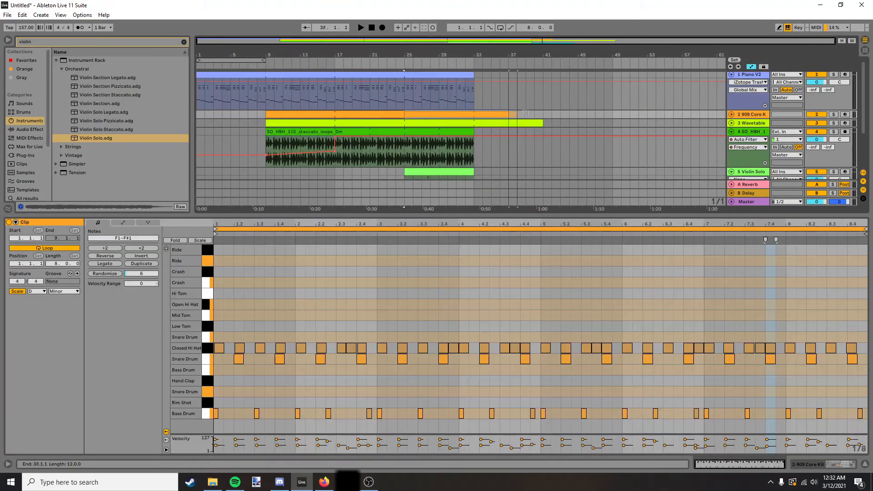
Extend the drum, Wavetable bass and piano parts from bar 33 to bar 41.
{"action": "left_click_drag", "start_coordinate": [525, 114], "coordinate": [546, 114]}
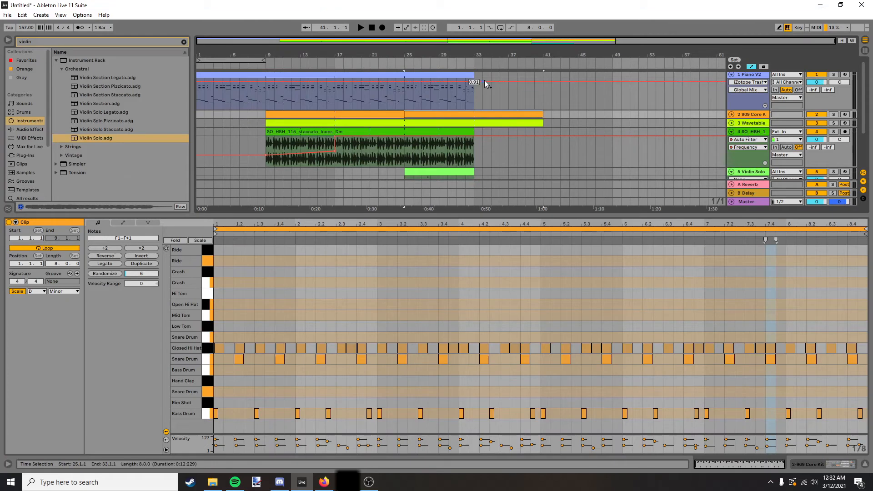
{"action": "left_click_drag", "start_coordinate": [475, 78], "coordinate": [544, 77]}
{"action": "scroll", "coordinate": [518, 157], "scroll_direction": "down", "scroll_amount": 2}
Play the violin clip from bar 33 and thin out its run of short D5, C5 and A4 notes on beats 3 and 4 of bar 1.
{"action": "left_click", "coordinate": [501, 166]}
{"action": "key", "text": "space"}
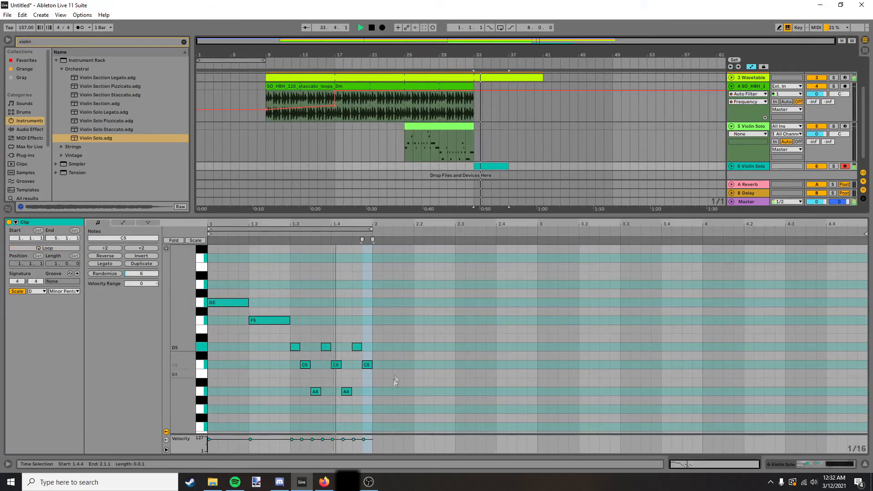
{"action": "left_click_drag", "start_coordinate": [287, 402], "coordinate": [363, 320]}
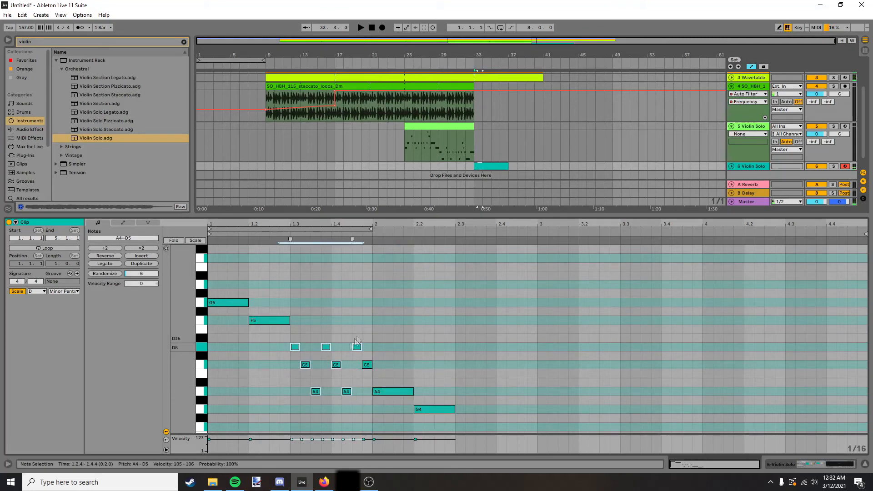
{"action": "left_click", "coordinate": [307, 376]}
{"action": "left_click_drag", "start_coordinate": [307, 365], "coordinate": [336, 392]}
{"action": "double_click", "coordinate": [326, 347]}
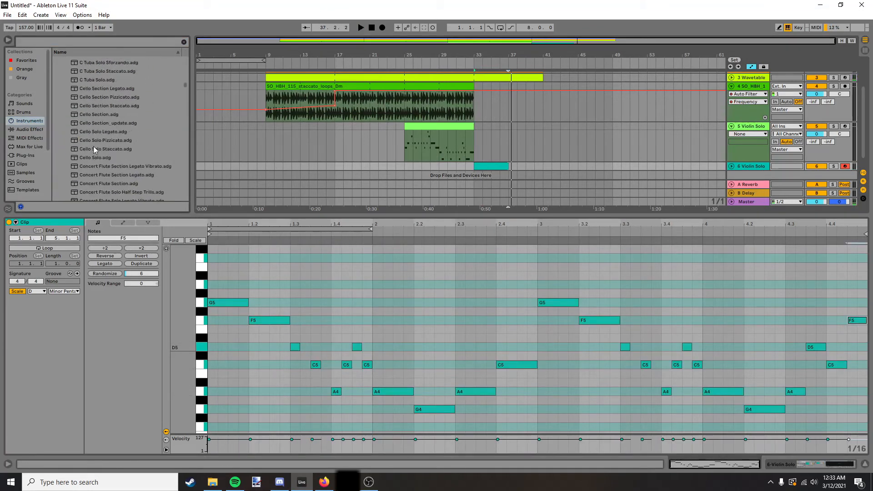
Try Concert Flute Solo in place of Violin Solo on the new melody track and play the clip back.
{"action": "scroll", "coordinate": [102, 149], "scroll_direction": "down", "scroll_amount": 4}
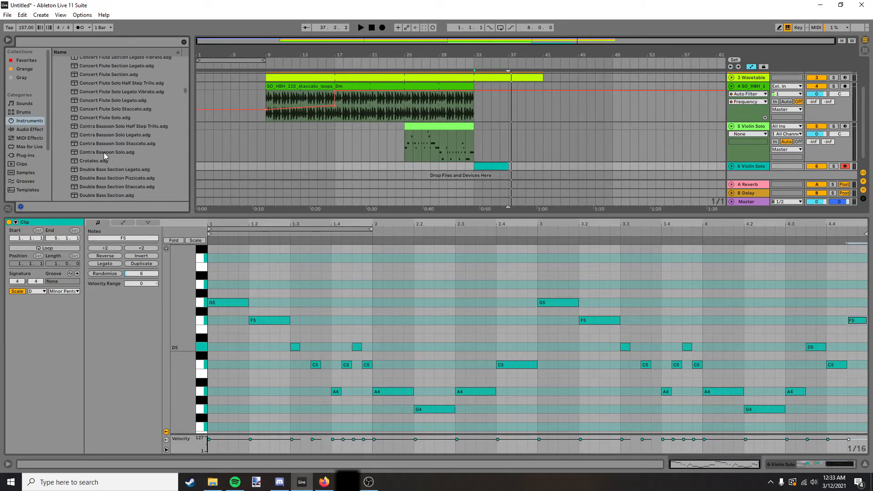
{"action": "scroll", "coordinate": [102, 151], "scroll_direction": "down", "scroll_amount": 2}
{"action": "scroll", "coordinate": [101, 148], "scroll_direction": "up", "scroll_amount": 3}
{"action": "left_click", "coordinate": [101, 120]}
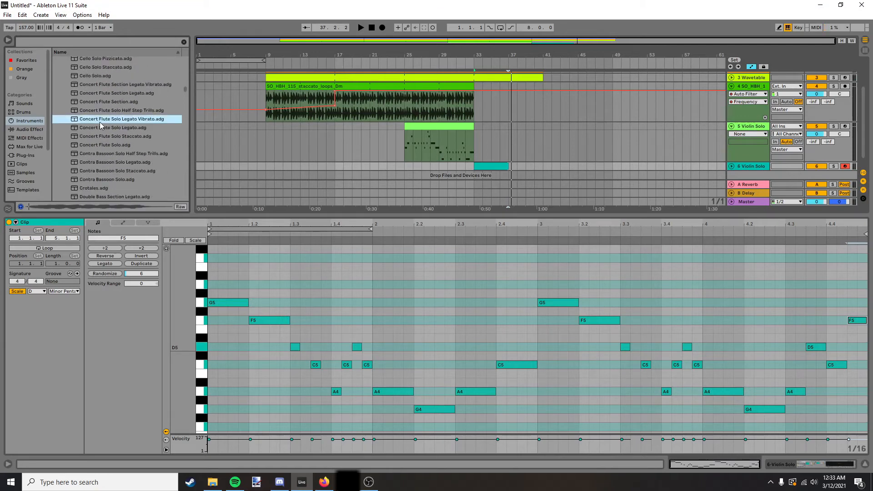
{"action": "left_click", "coordinate": [98, 144]}
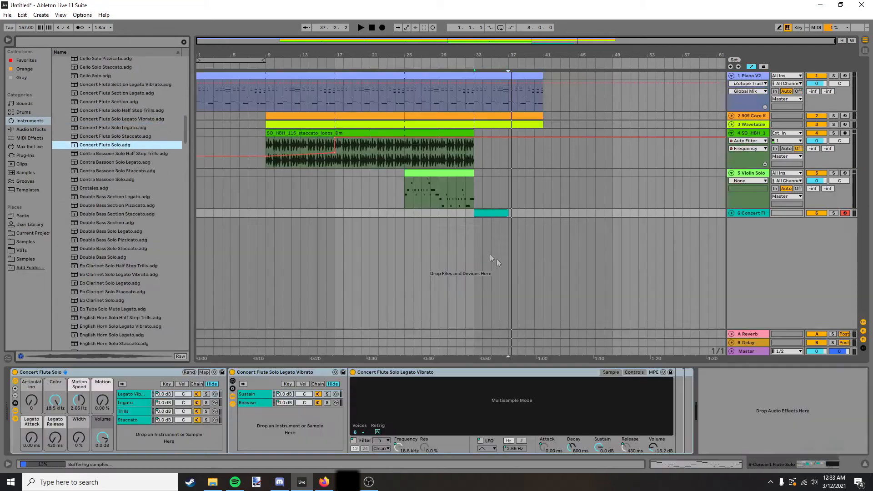
{"action": "key", "text": "space"}
{"action": "left_click", "coordinate": [482, 212]}
{"action": "key", "text": "shift+Tab"}
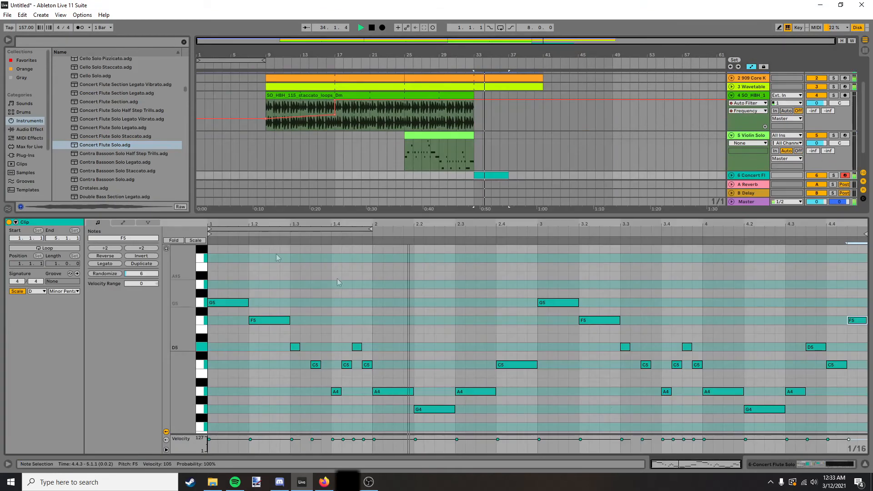
Try Eb Clarinet Solo on the new melody track and listen to the melody with it.
{"action": "key", "text": "space"}
{"action": "scroll", "coordinate": [130, 145], "scroll_direction": "down", "scroll_amount": 6}
{"action": "scroll", "coordinate": [131, 145], "scroll_direction": "down", "scroll_amount": 1}
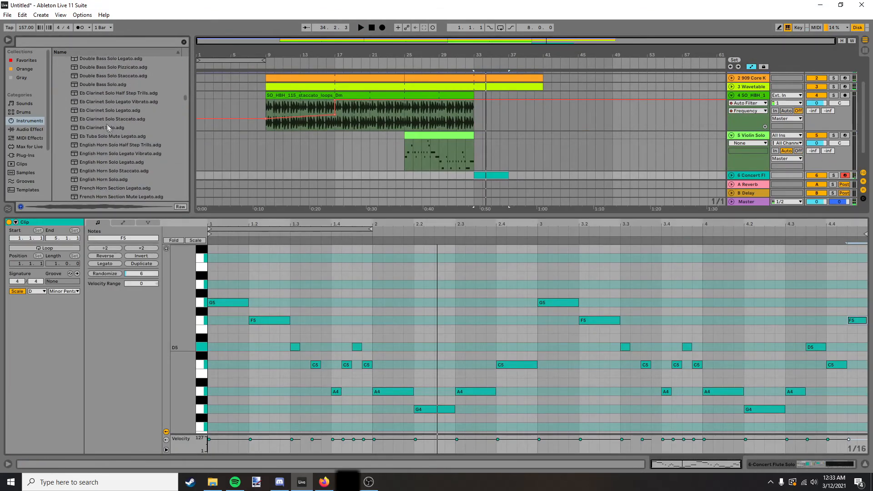
{"action": "left_click_drag", "start_coordinate": [102, 130], "coordinate": [748, 174]}
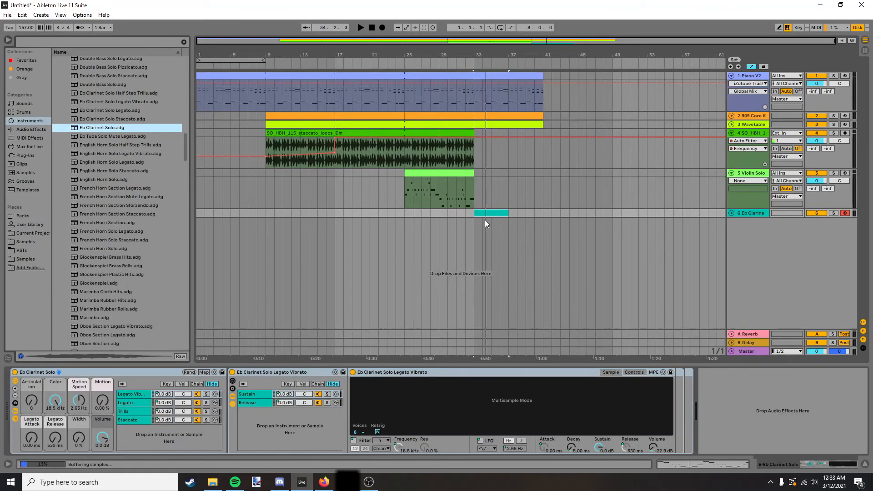
{"action": "key", "text": "space"}
{"action": "double_click", "coordinate": [487, 213]}
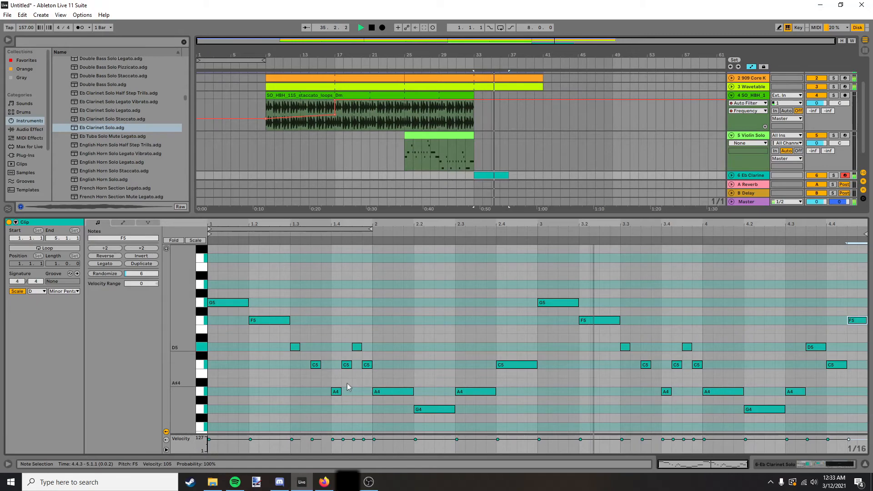
Choose Trumpet Solo to replace the English Horn on the new melody track.
{"action": "scroll", "coordinate": [641, 391], "scroll_direction": "up", "scroll_amount": 2}
{"action": "scroll", "coordinate": [640, 389], "scroll_direction": "up", "scroll_amount": 1}
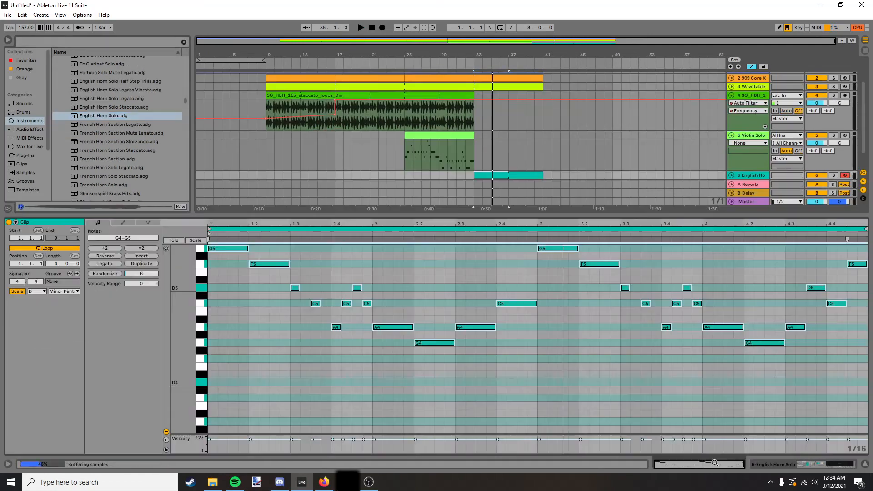
{"action": "key", "text": "space"}
{"action": "scroll", "coordinate": [536, 341], "scroll_direction": "up", "scroll_amount": 1}
{"action": "scroll", "coordinate": [121, 139], "scroll_direction": "down", "scroll_amount": 3}
{"action": "scroll", "coordinate": [121, 139], "scroll_direction": "down", "scroll_amount": 12}
{"action": "key", "text": "space"}
{"action": "scroll", "coordinate": [115, 148], "scroll_direction": "down", "scroll_amount": 5}
{"action": "left_click", "coordinate": [114, 173]}
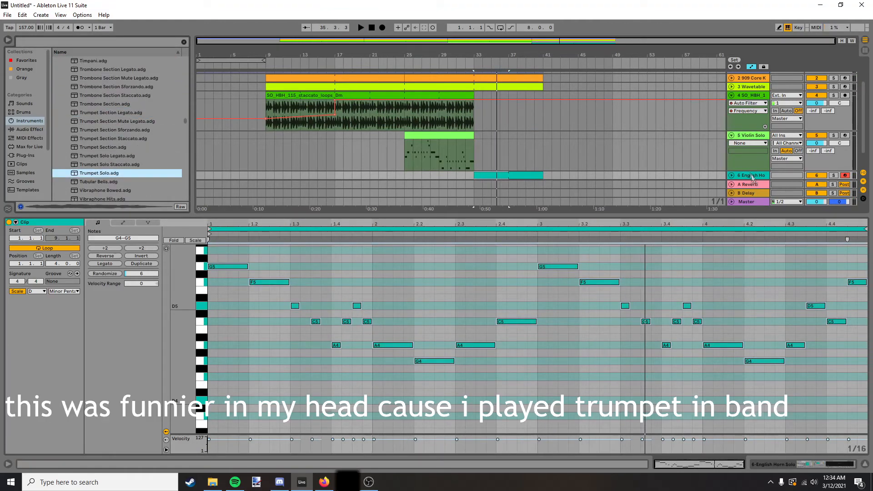
Delete the last chord, at 8.4, from the piano's closing one-bar clip and play the ending.
{"action": "scroll", "coordinate": [753, 178], "scroll_direction": "down", "scroll_amount": 1}
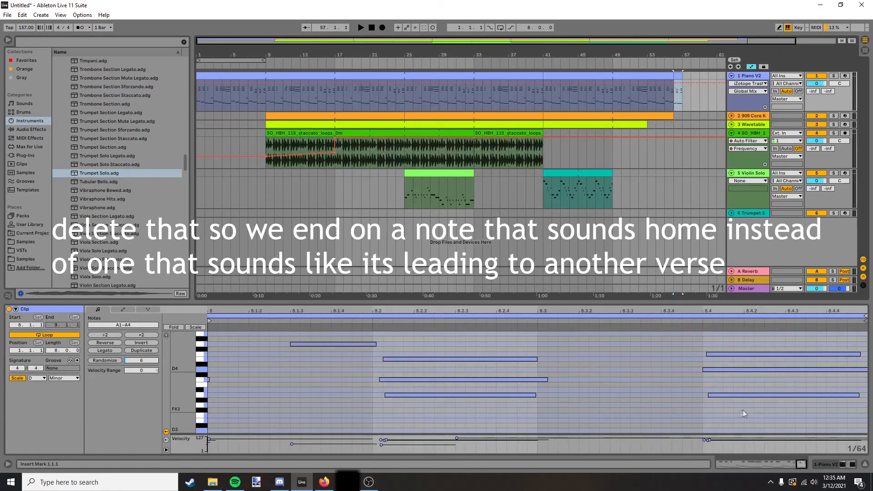
{"action": "left_click_drag", "start_coordinate": [743, 412], "coordinate": [703, 326]}
{"action": "key", "text": "Delete"}
{"action": "key", "text": "space"}
{"action": "left_click", "coordinate": [371, 30]}
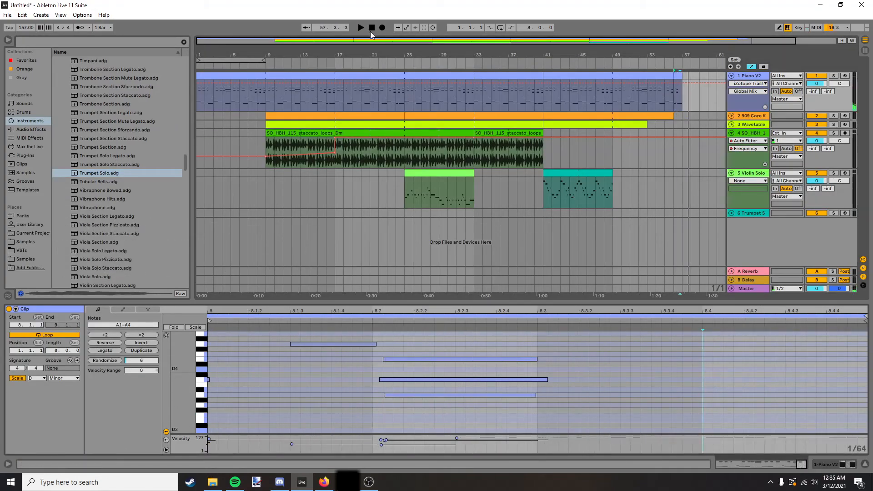
{"action": "left_click", "coordinate": [370, 30]}
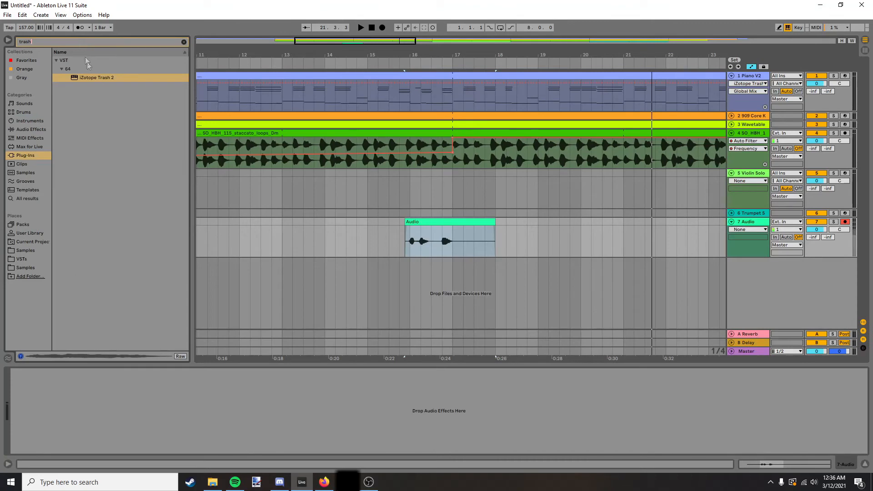
Add the iZotope Trash 2 plug-in to the recorded audio track.
{"action": "left_click", "coordinate": [93, 77]}
{"action": "left_click_drag", "start_coordinate": [72, 467], "coordinate": [74, 421]}
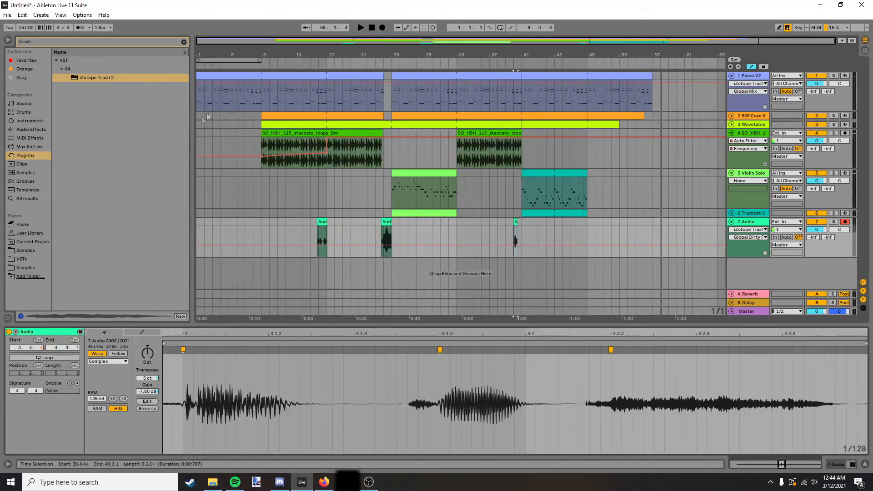
Examine the chords, passing notes and bass line in the opening eight-bar piano clip.
{"action": "left_click", "coordinate": [226, 76]}
{"action": "left_click_drag", "start_coordinate": [432, 324], "coordinate": [425, 220]}
{"action": "left_click_drag", "start_coordinate": [182, 321], "coordinate": [169, 321]}
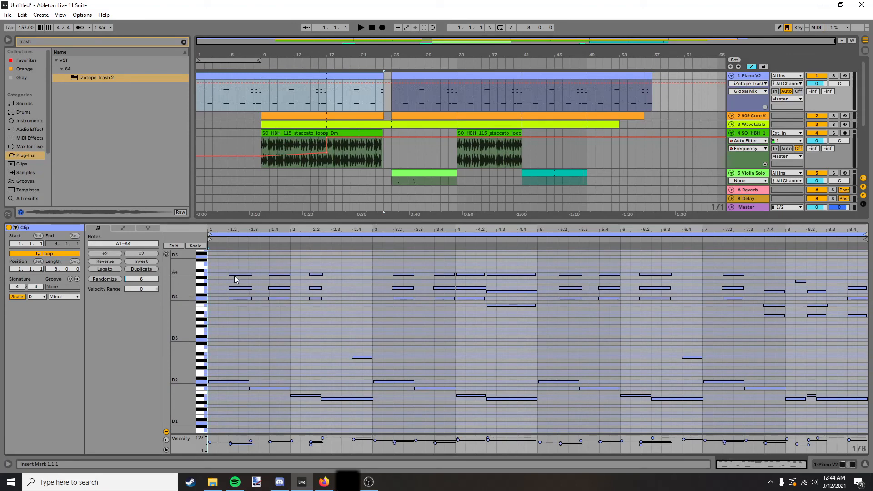
{"action": "left_click_drag", "start_coordinate": [495, 329], "coordinate": [521, 274]}
{"action": "left_click", "coordinate": [526, 328]}
{"action": "left_click_drag", "start_coordinate": [768, 333], "coordinate": [869, 258]}
{"action": "left_click", "coordinate": [782, 348]}
{"action": "left_click", "coordinate": [781, 351]}
{"action": "mouse_move", "coordinate": [230, 359]}
{"action": "left_mouse_down"}
{"action": "mouse_move", "coordinate": [375, 433]}
{"action": "mouse_move", "coordinate": [428, 407]}
{"action": "mouse_move", "coordinate": [864, 411]}
{"action": "left_mouse_up"}
Examine the first bass drum pattern, the Wavetable bass notes and the staccato horn loop from bar 9.
{"action": "left_click", "coordinate": [342, 116]}
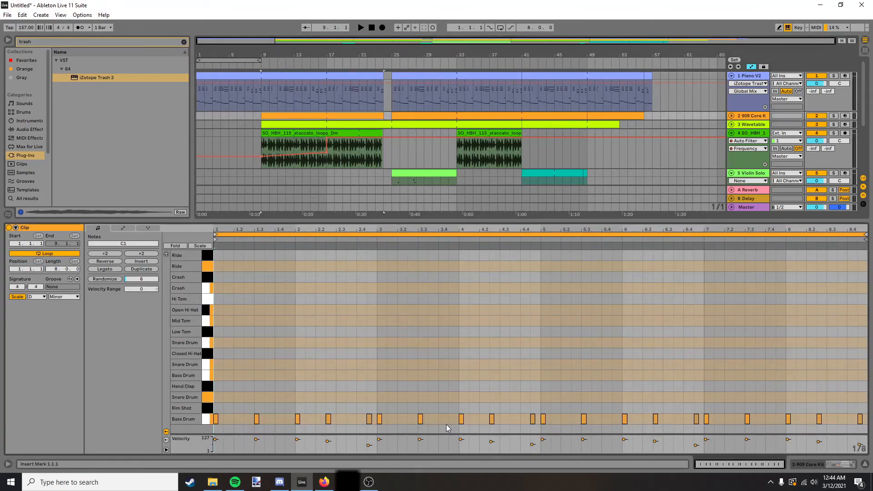
{"action": "left_click", "coordinate": [276, 125]}
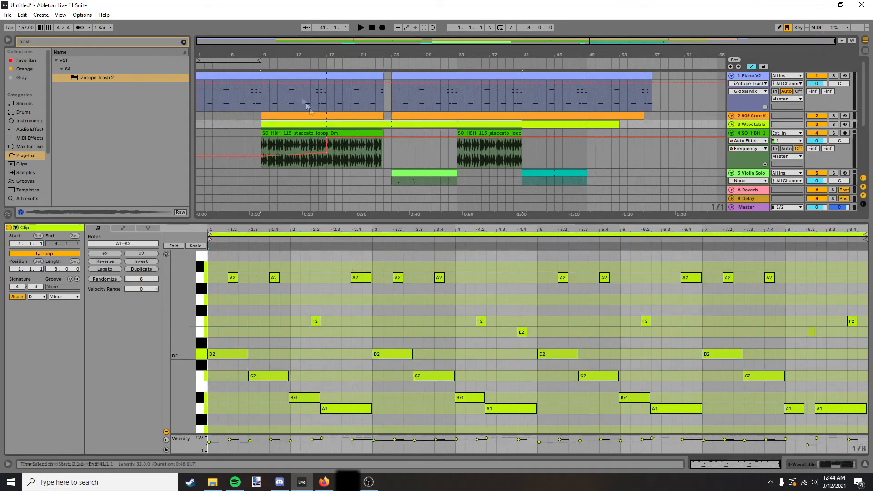
{"action": "left_click", "coordinate": [286, 131]}
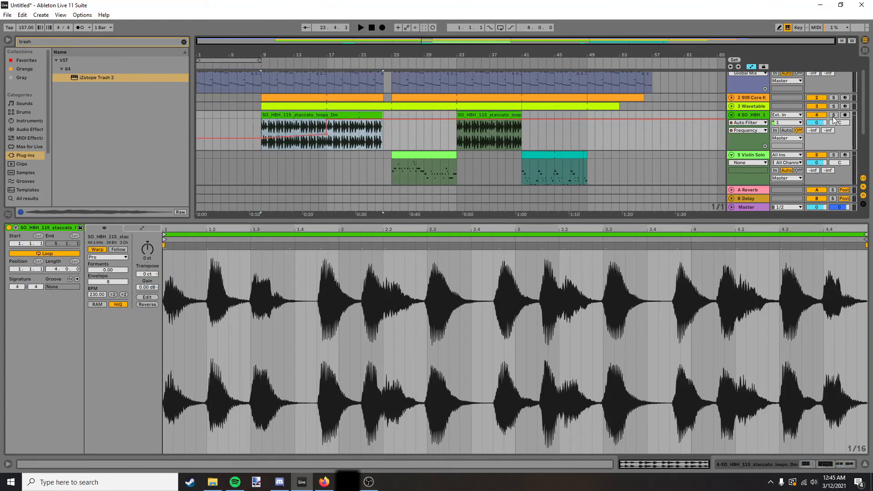
{"action": "scroll", "coordinate": [514, 165], "scroll_direction": "down", "scroll_amount": 3}
{"action": "scroll", "coordinate": [437, 163], "scroll_direction": "up", "scroll_amount": 4}
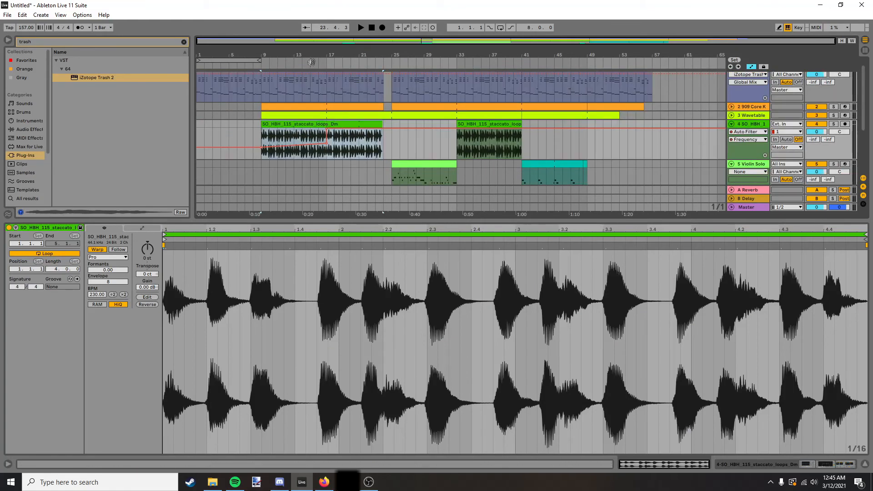
{"action": "scroll", "coordinate": [335, 173], "scroll_direction": "down", "scroll_amount": 7}
{"action": "scroll", "coordinate": [364, 154], "scroll_direction": "up", "scroll_amount": 8}
Examine the fuller drum pattern from bar 25 and compare the violin track's melodies at bars 25 and 41.
{"action": "left_click", "coordinate": [402, 116]}
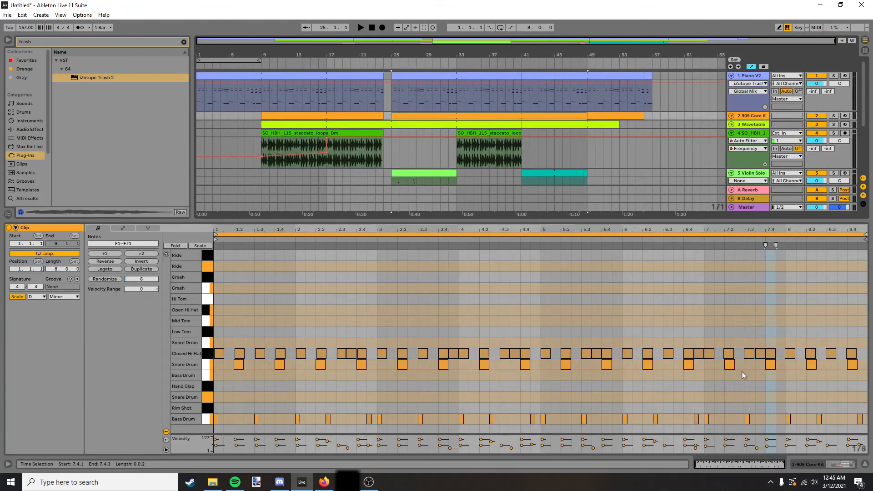
{"action": "scroll", "coordinate": [410, 115], "scroll_direction": "down", "scroll_amount": 2}
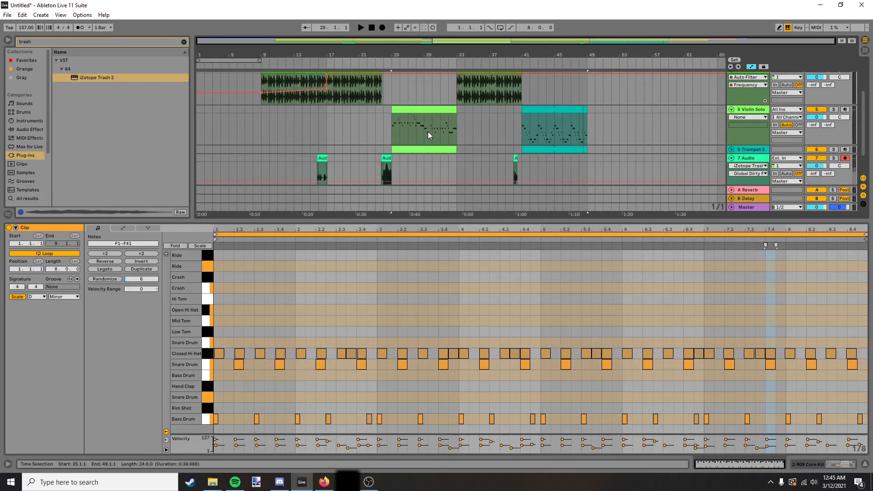
{"action": "left_click", "coordinate": [422, 110]}
{"action": "scroll", "coordinate": [533, 142], "scroll_direction": "up", "scroll_amount": 1}
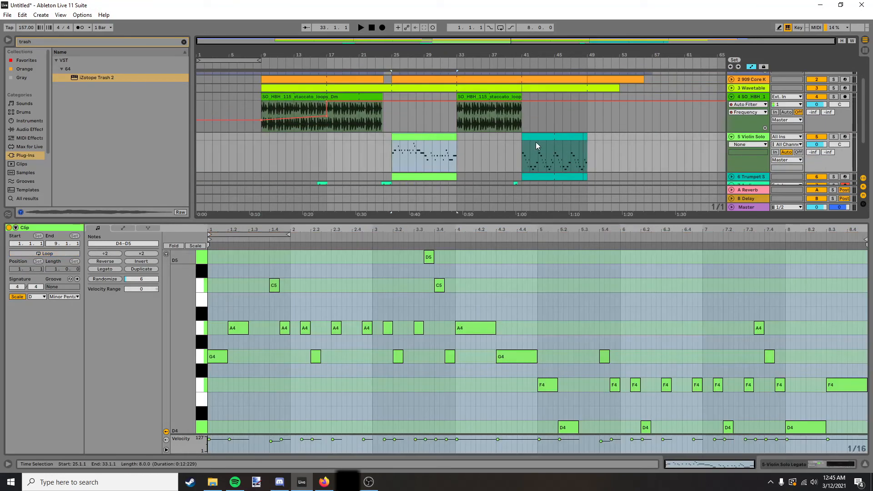
{"action": "left_click", "coordinate": [538, 137]}
{"action": "left_click", "coordinate": [427, 137]}
{"action": "left_click", "coordinate": [580, 138]}
{"action": "left_click", "coordinate": [446, 138]}
{"action": "left_click", "coordinate": [537, 139]}
Examine the trumpet clip at bar 41 and the effects on the master track.
{"action": "scroll", "coordinate": [539, 140], "scroll_direction": "down", "scroll_amount": 1}
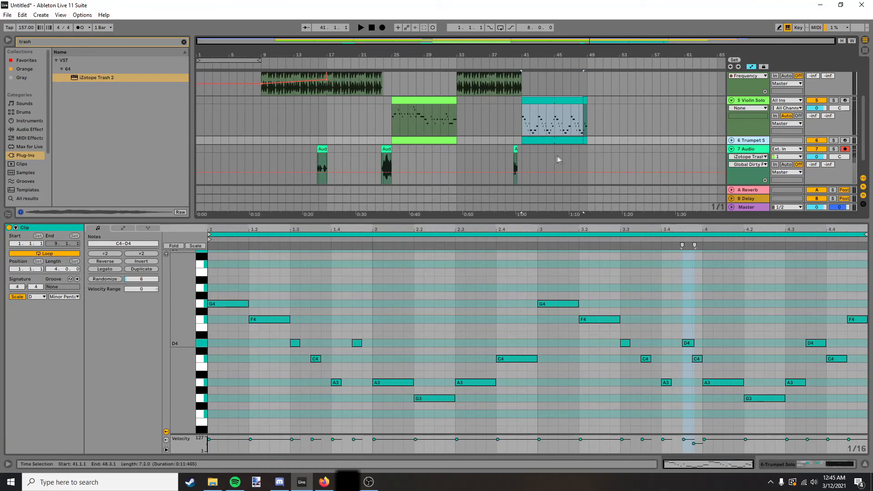
{"action": "left_click", "coordinate": [387, 169]}
{"action": "left_click", "coordinate": [540, 138]}
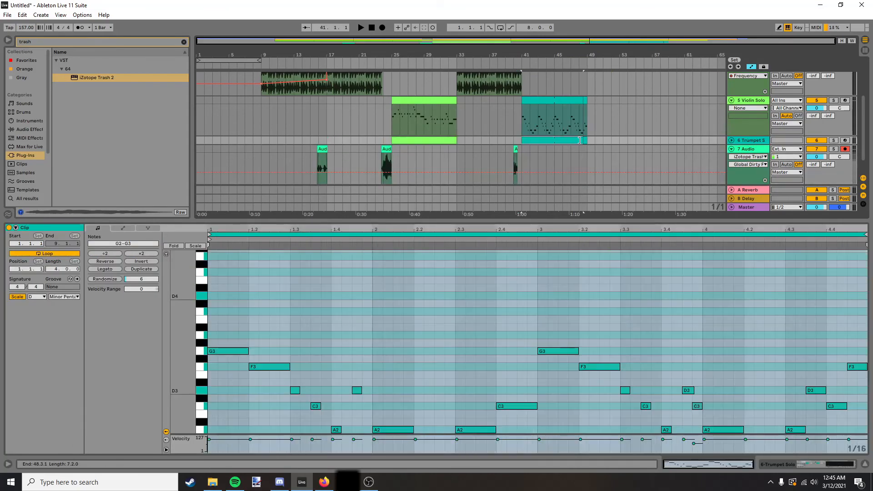
{"action": "scroll", "coordinate": [599, 137], "scroll_direction": "up", "scroll_amount": 8}
{"action": "scroll", "coordinate": [646, 172], "scroll_direction": "down", "scroll_amount": 7}
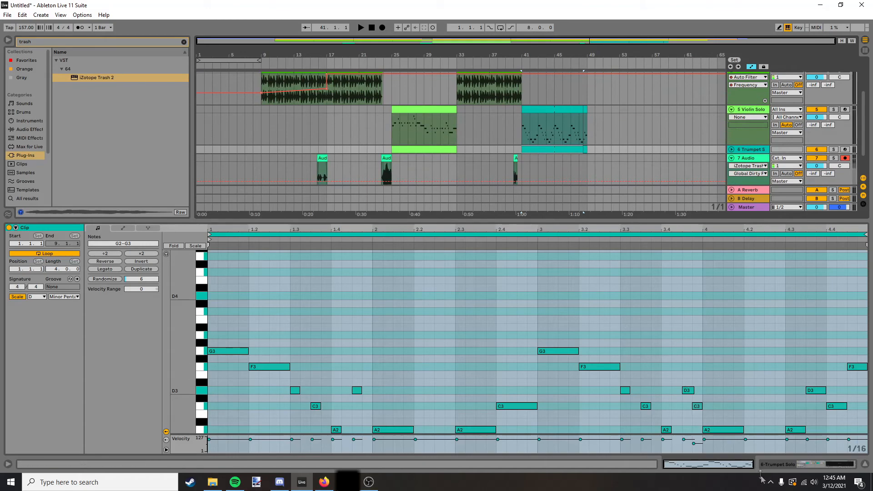
{"action": "left_click", "coordinate": [778, 466]}
{"action": "left_click", "coordinate": [757, 352]}
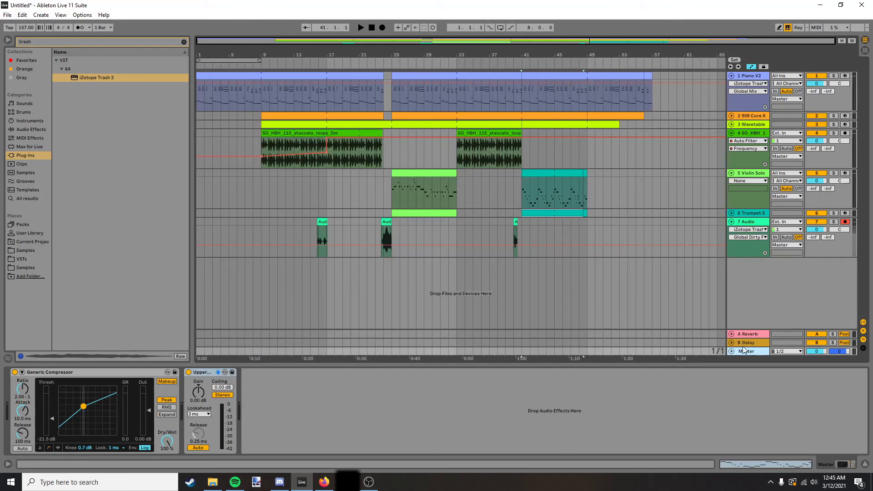
Examine the drum and bass sections and their devices, including the Wavetable synth, and where the parts enter.
{"action": "left_click", "coordinate": [611, 115]}
{"action": "left_click", "coordinate": [614, 124]}
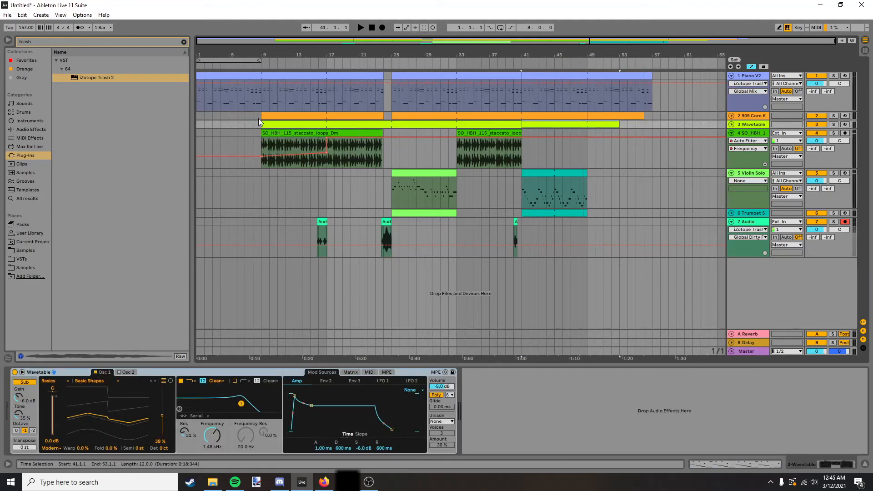
{"action": "left_click", "coordinate": [248, 126]}
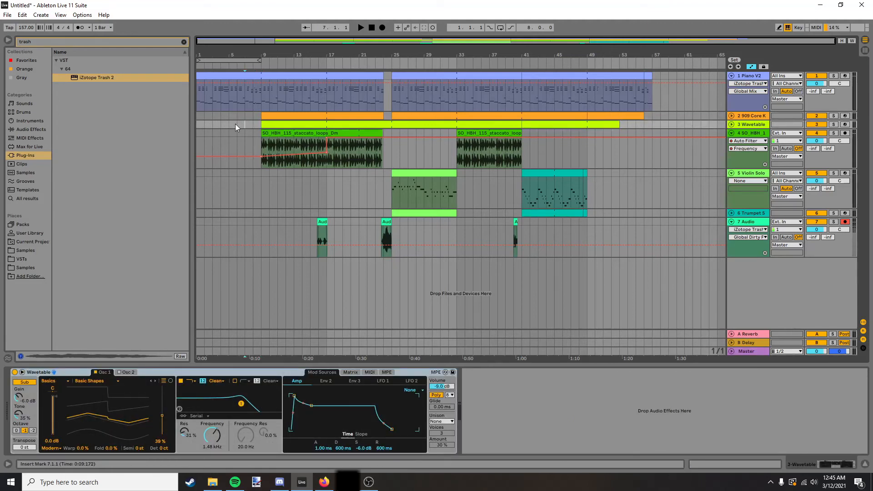
{"action": "left_click", "coordinate": [228, 125]}
{"action": "left_click", "coordinate": [328, 174]}
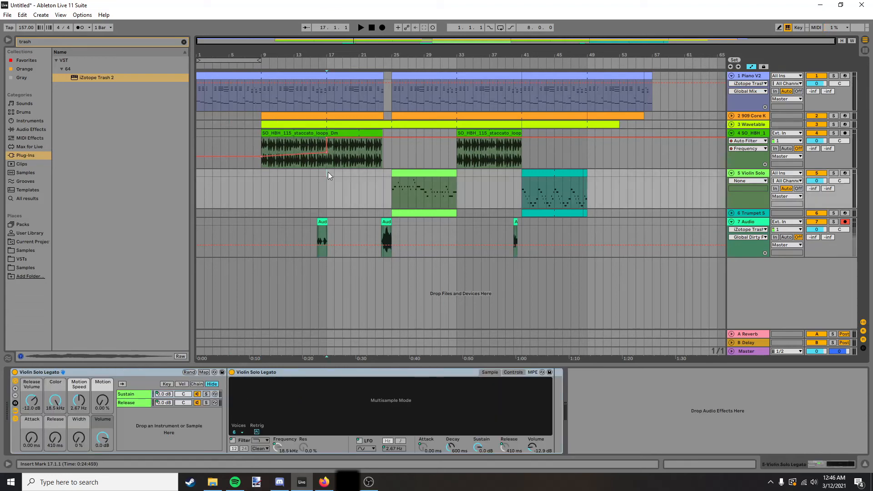
Insert an empty one-bar clip at bar 24 on the Violin Solo track and remove it.
{"action": "left_click_drag", "start_coordinate": [327, 178], "coordinate": [361, 189]}
{"action": "left_click", "coordinate": [357, 175]}
{"action": "left_click", "coordinate": [359, 184]}
{"action": "left_click", "coordinate": [358, 184]}
{"action": "left_click", "coordinate": [362, 190]}
{"action": "left_click_drag", "start_coordinate": [362, 189], "coordinate": [381, 149]}
{"action": "double_click", "coordinate": [389, 175]}
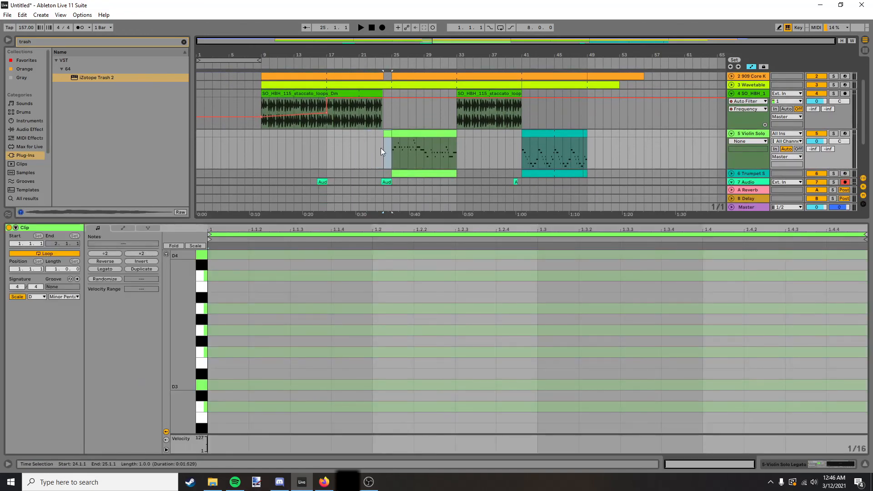
{"action": "key", "text": "Delete"}
{"action": "scroll", "coordinate": [375, 143], "scroll_direction": "up", "scroll_amount": 2}
{"action": "left_click_drag", "start_coordinate": [359, 173], "coordinate": [391, 167]}
{"action": "left_click", "coordinate": [358, 165]}
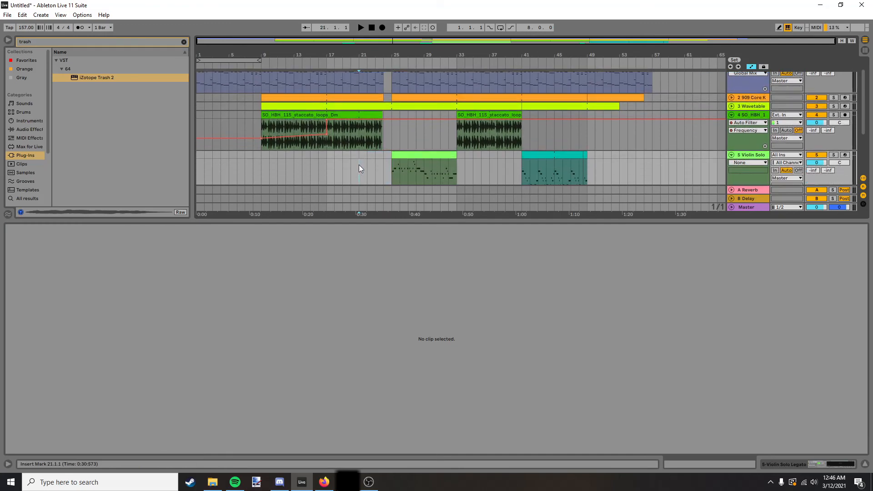
{"action": "scroll", "coordinate": [358, 170], "scroll_direction": "up", "scroll_amount": 1}
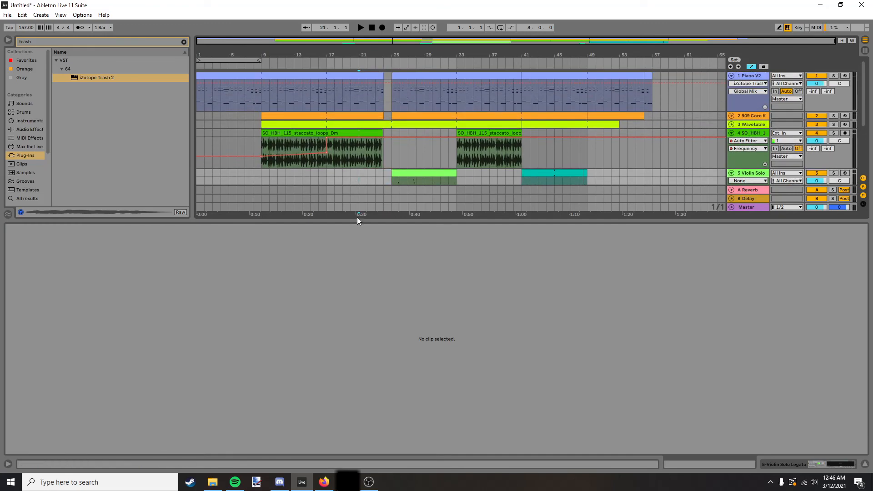
{"action": "left_click_drag", "start_coordinate": [361, 219], "coordinate": [369, 345]}
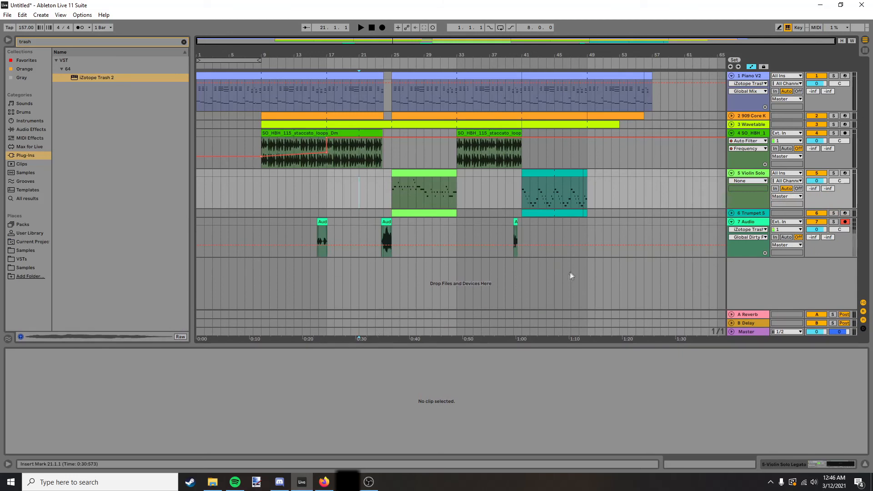